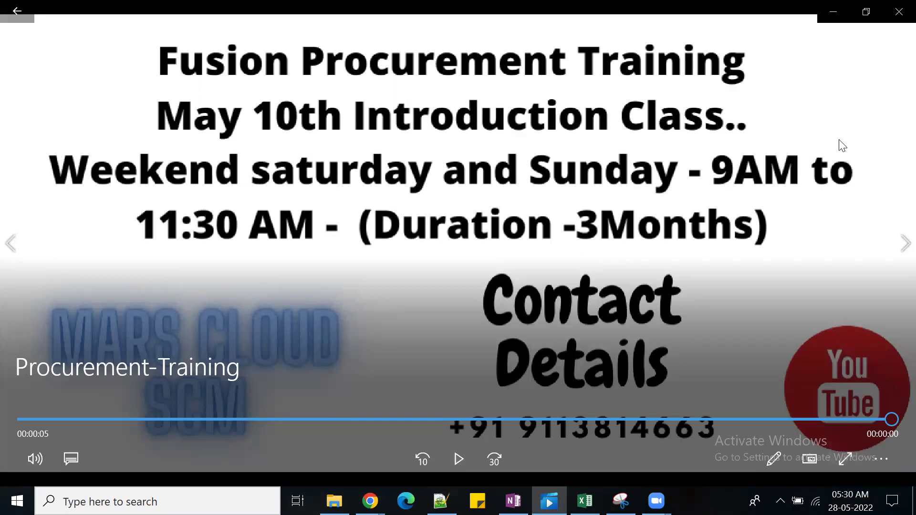
Close the Movies & TV player showing the Procurement-Training video
click(899, 13)
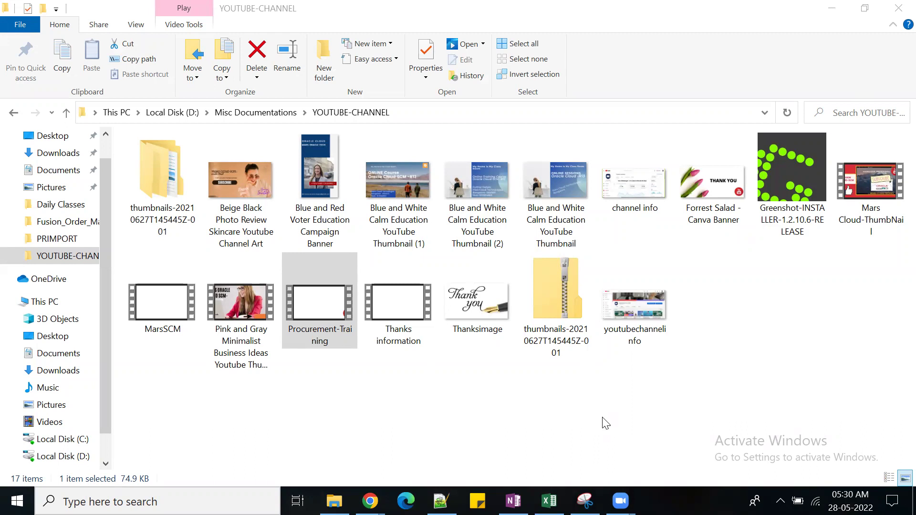
mouse_move(513, 501)
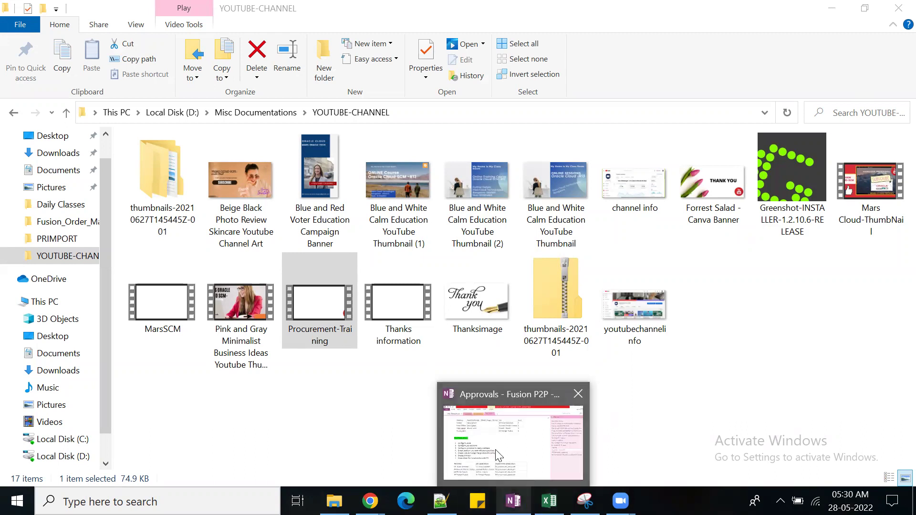
In the Approvals - Fusion P2P notes, open the 'Vacation rules and Reassign and delegation concepts' page at its top
click(465, 386)
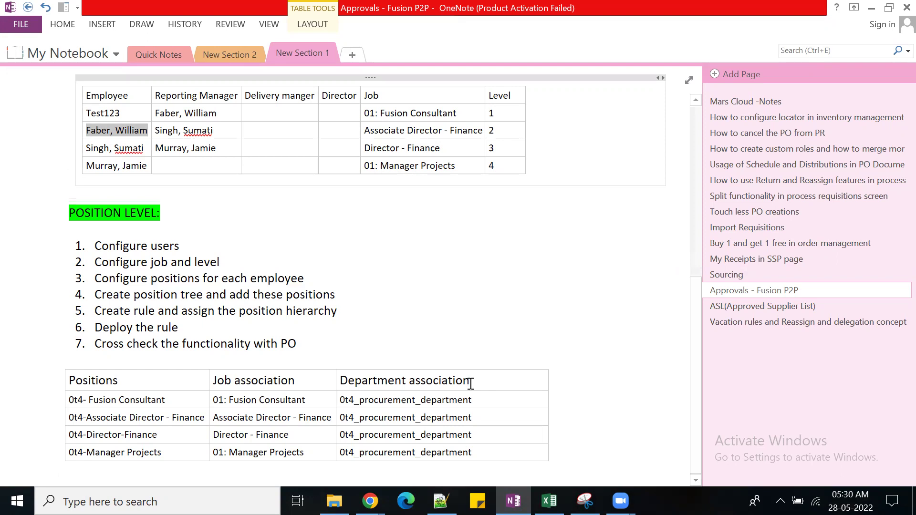
click(822, 322)
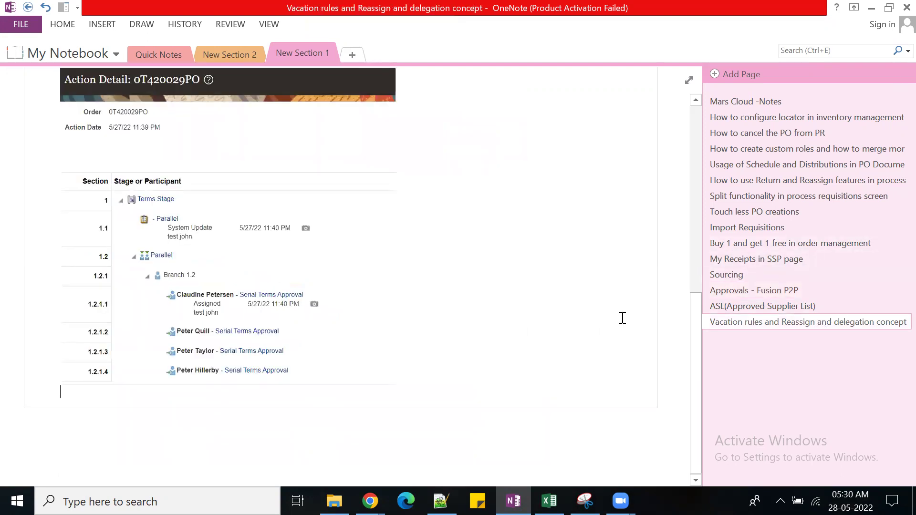
scroll(598, 321, up, 15)
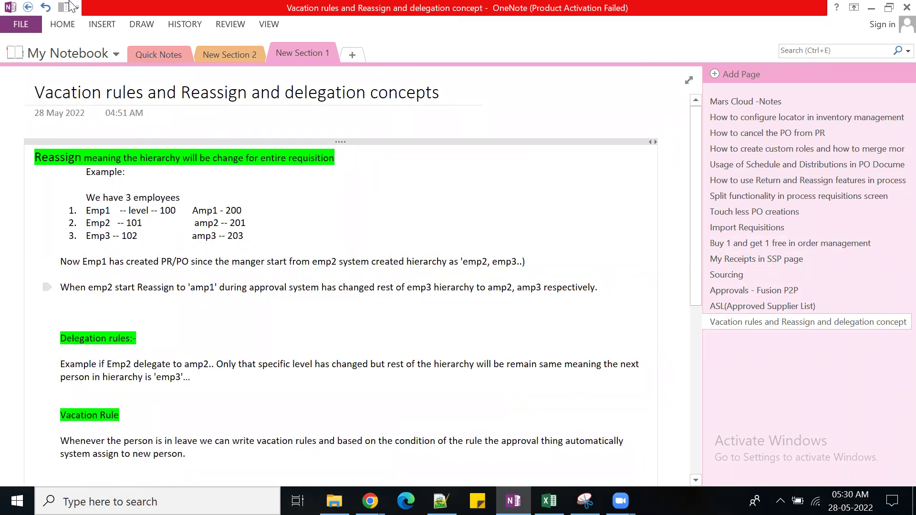
drag(143, 92, 36, 94)
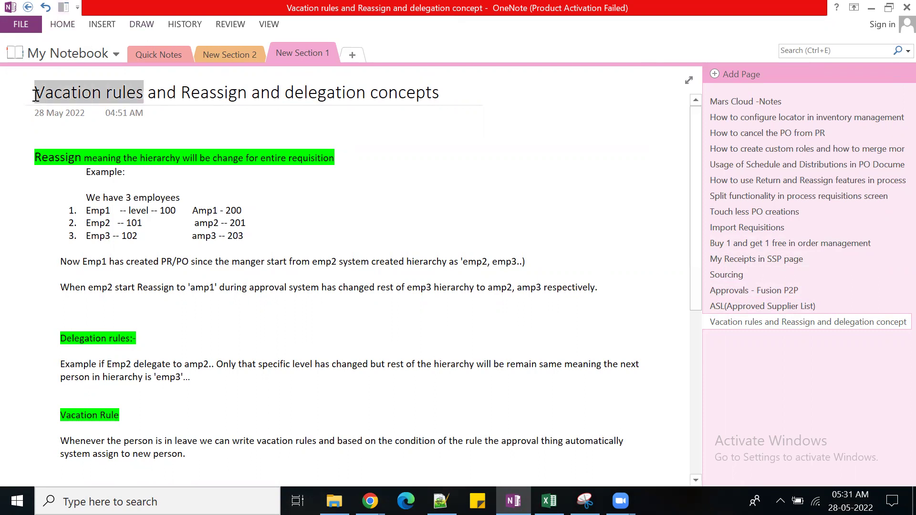
click(355, 134)
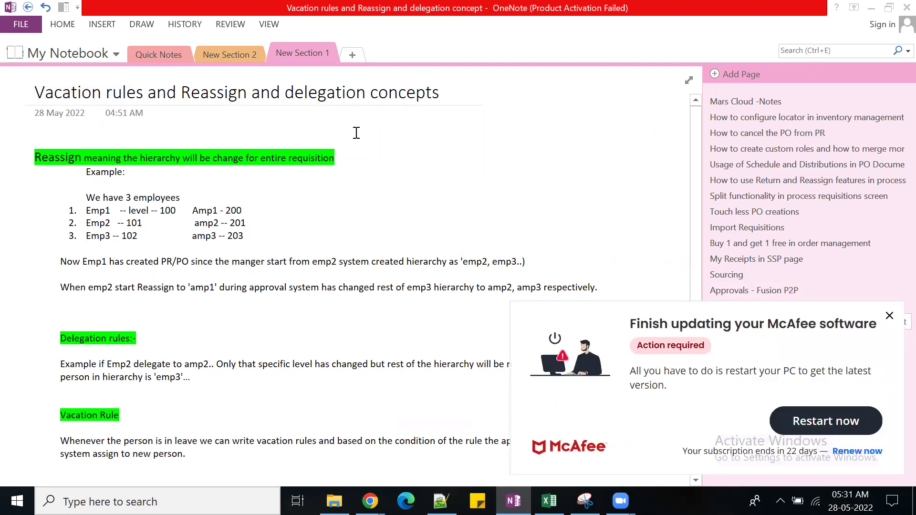
click(889, 316)
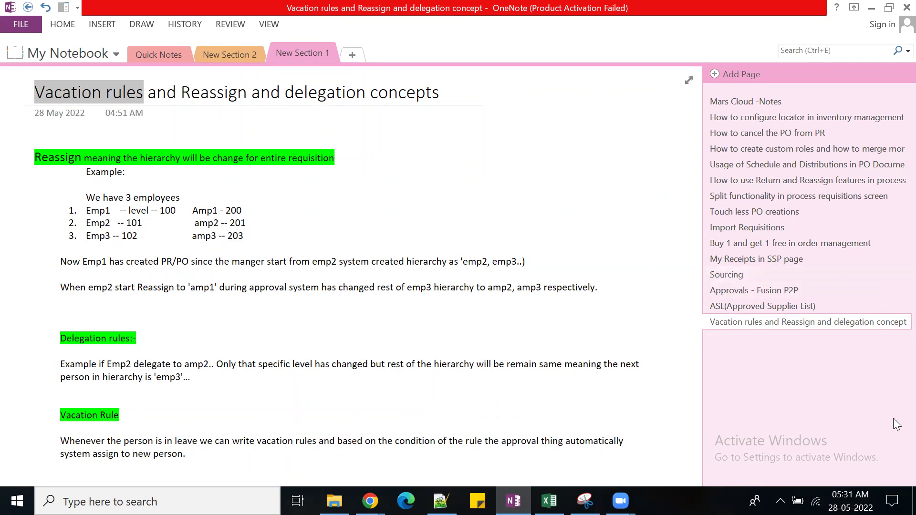
mouse_move(370, 501)
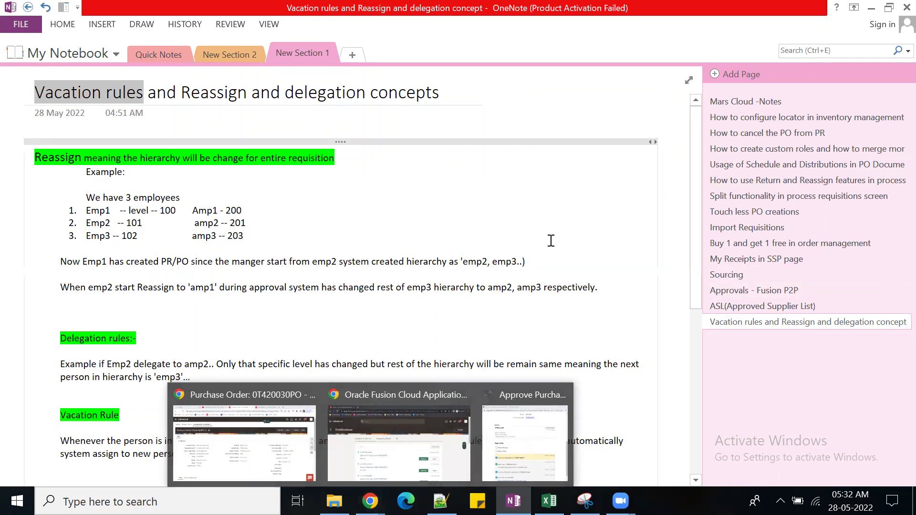
Scroll the OneNote page down to the Action Detail: 0T420029PO approval stages screenshot
scroll(557, 240, down, 3)
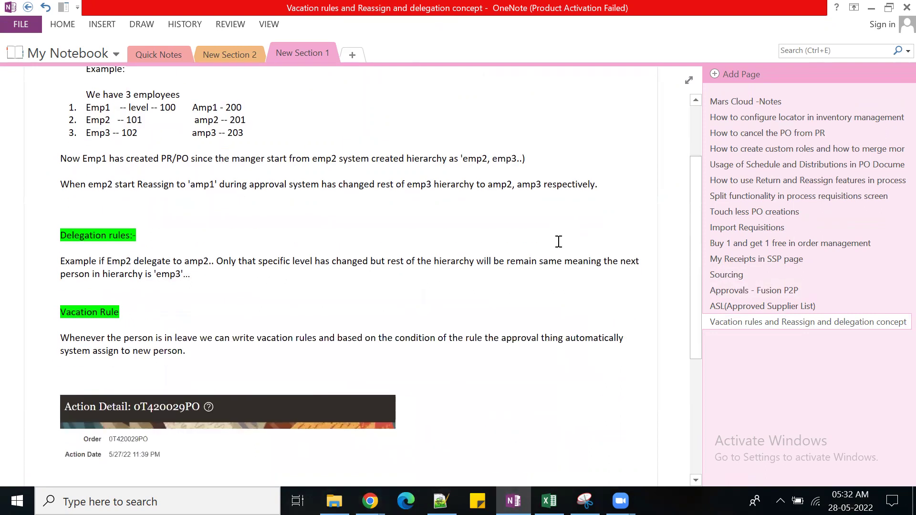
scroll(559, 242, down, 7)
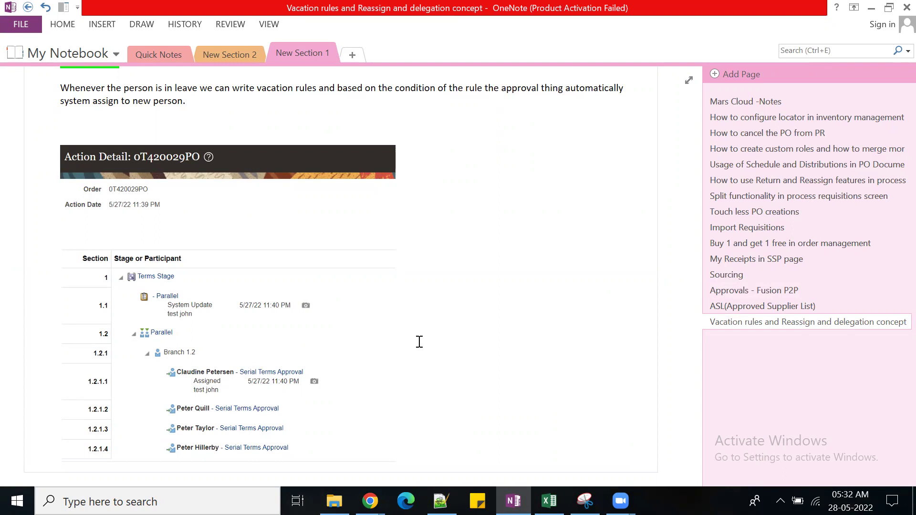
mouse_move(851, 501)
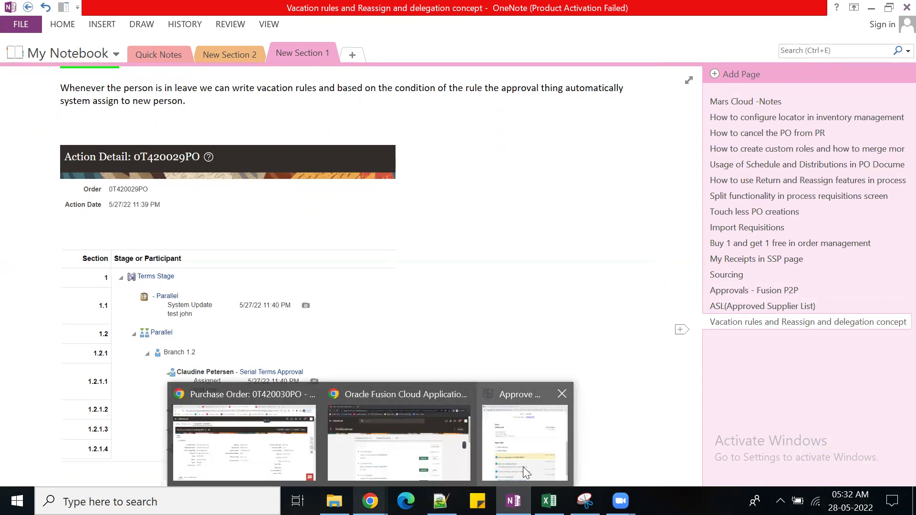
Switch to Oracle Fusion, go Home, and open the full notifications page from the bell icon
click(414, 454)
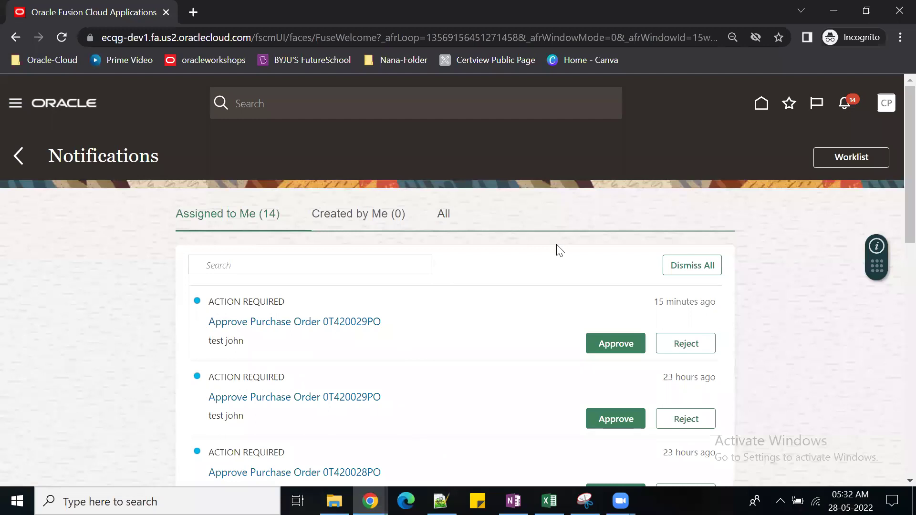
click(766, 103)
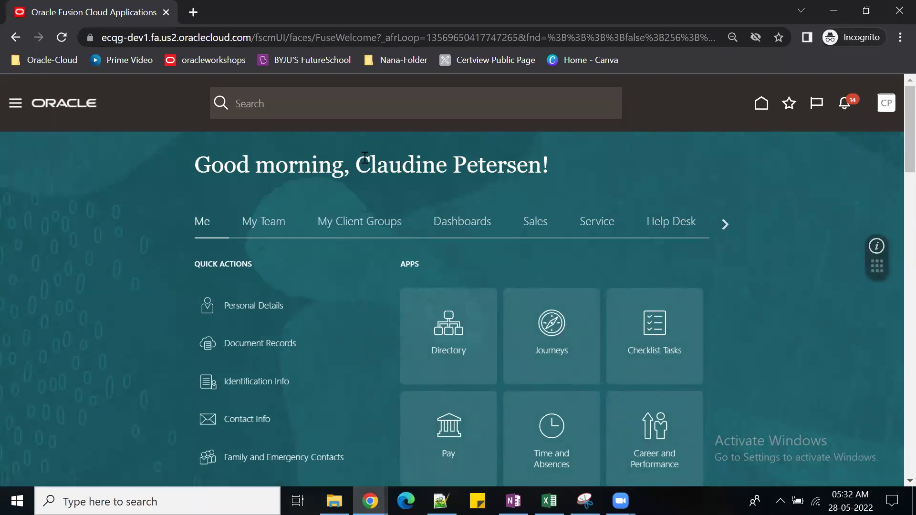
drag(374, 166, 564, 170)
click(788, 216)
click(844, 105)
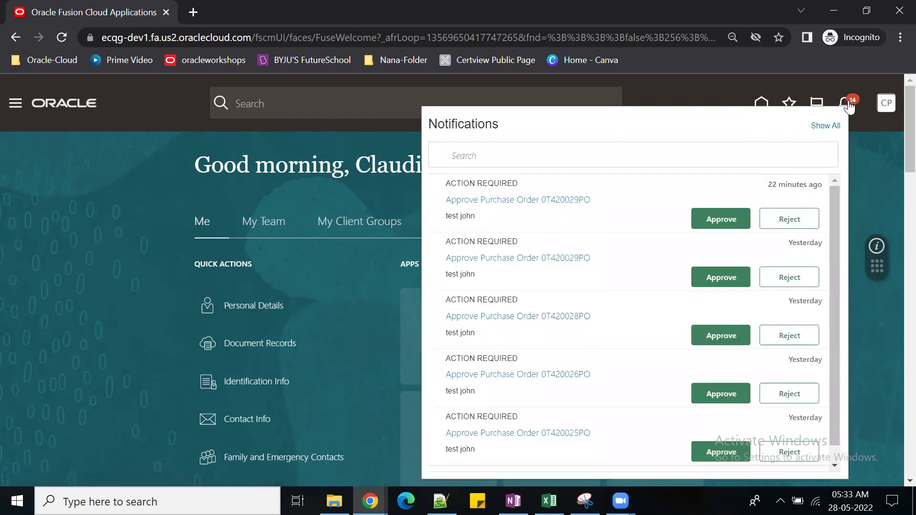
click(824, 127)
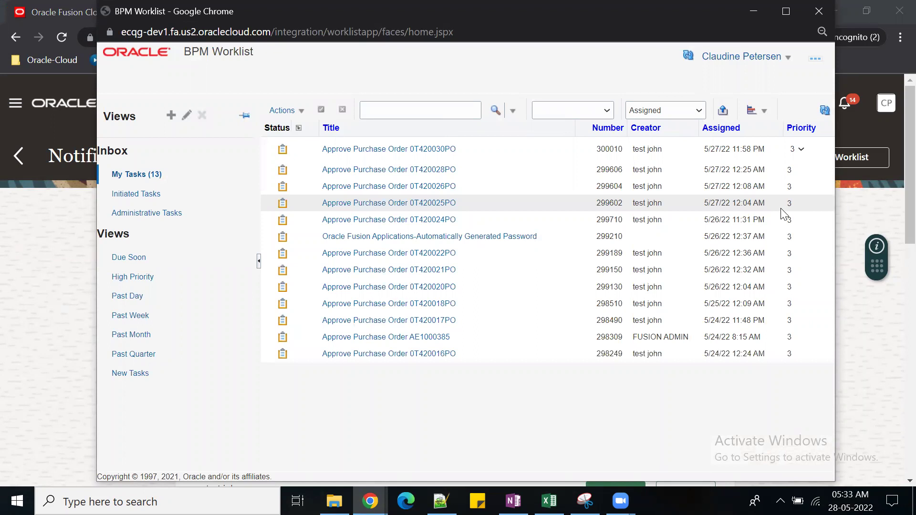
Open Preferences from the user menu and revert unsaved Vacation Period changes
click(791, 60)
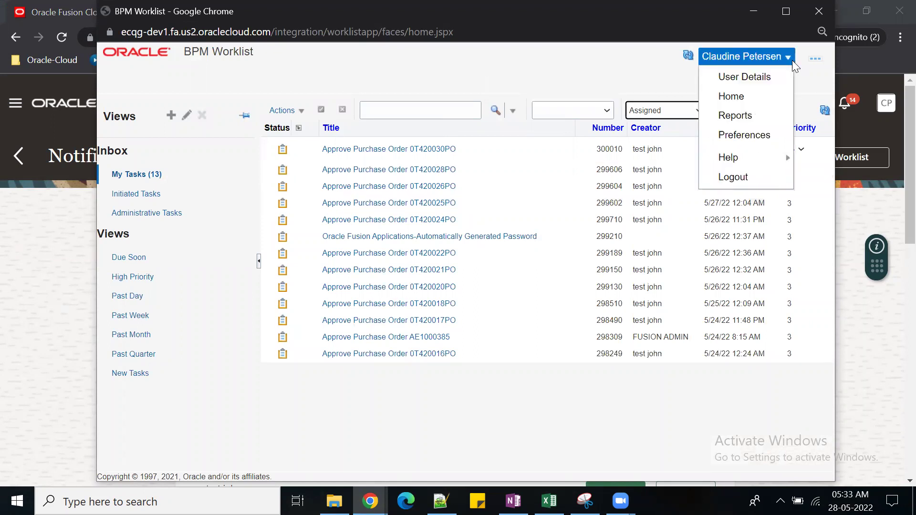
click(766, 139)
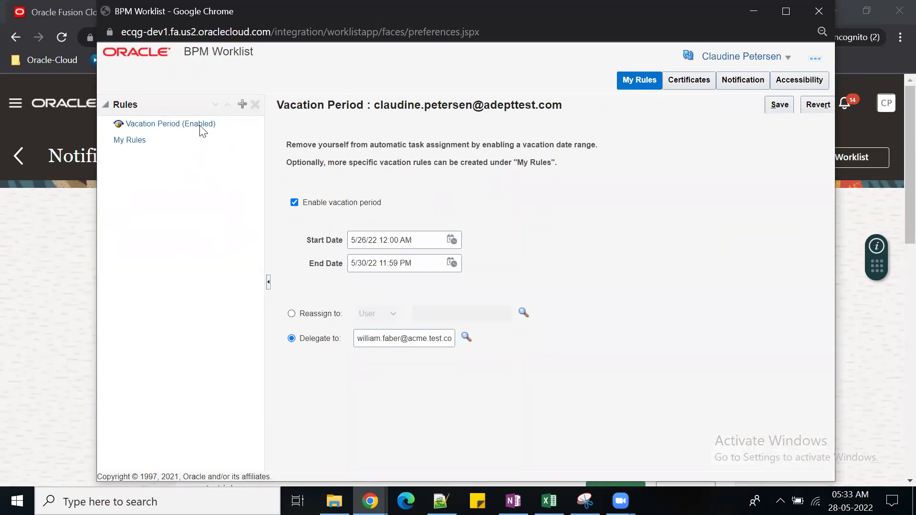
click(818, 105)
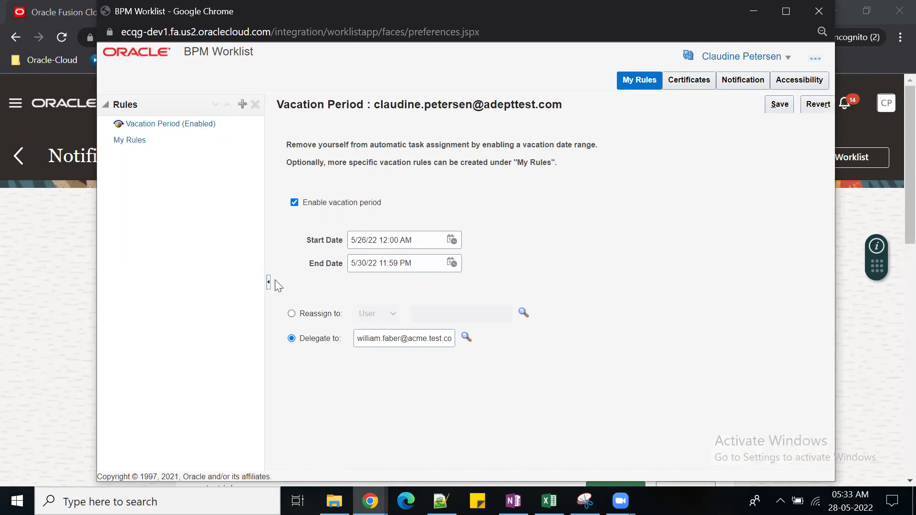
Open My Rules > Vacation Period and toggle Enable vacation period off and back on
click(149, 143)
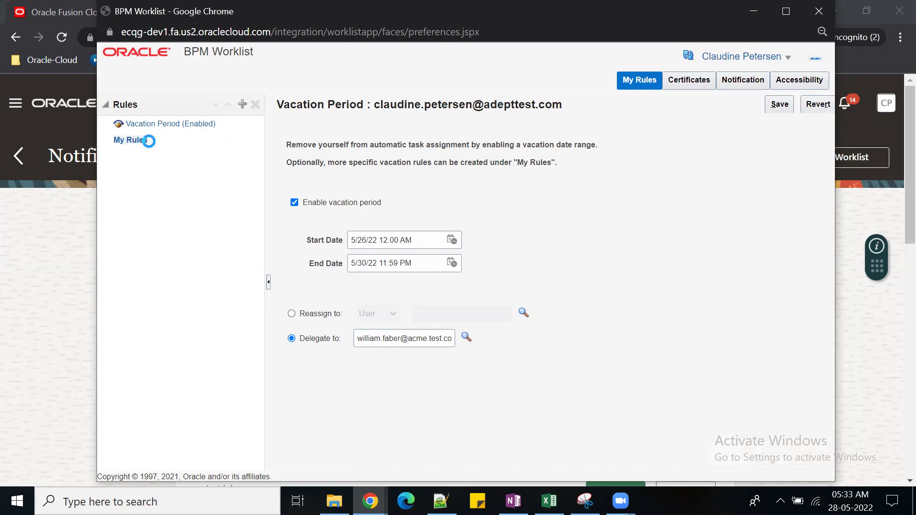
click(181, 125)
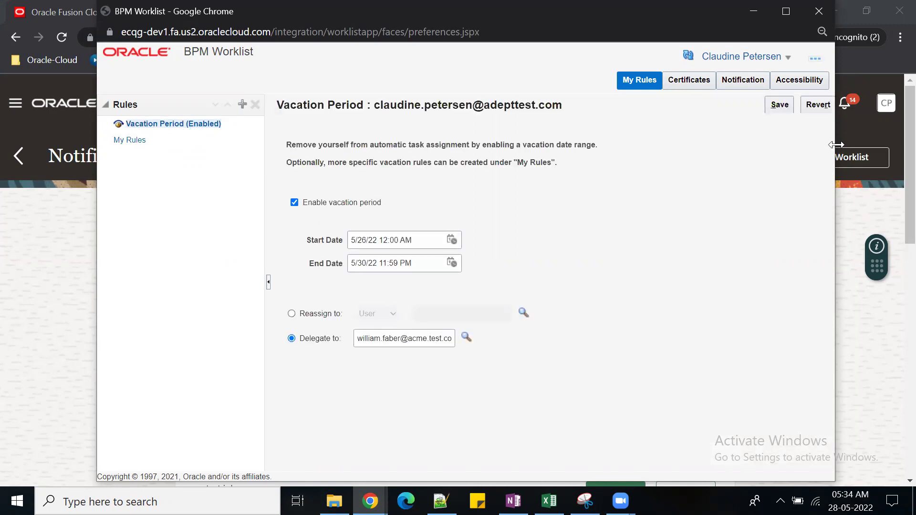
click(294, 203)
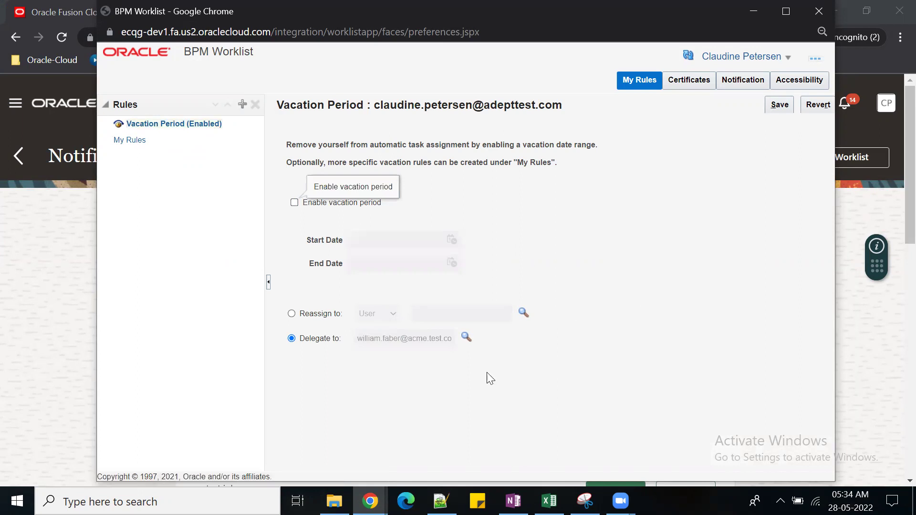
click(294, 203)
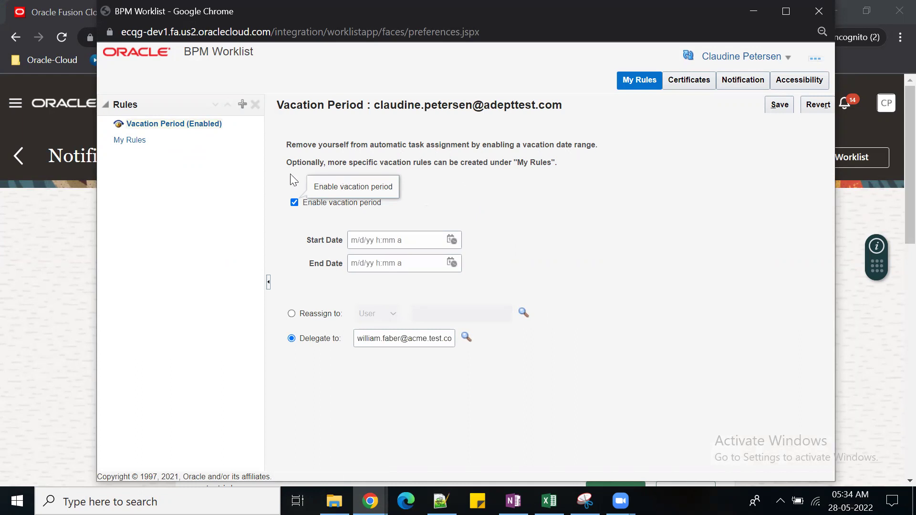
Set the start date to 5/27/22 12:04 AM and pick May 30 as the end day
click(452, 240)
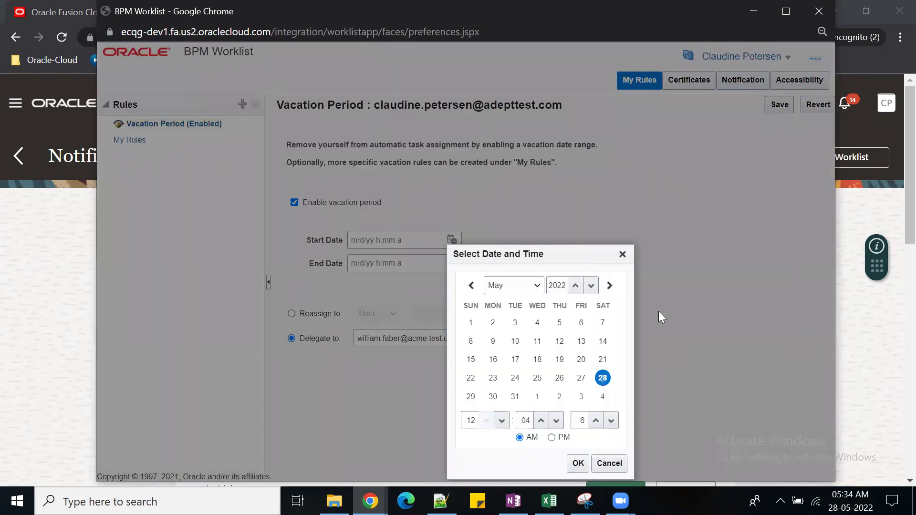
click(582, 380)
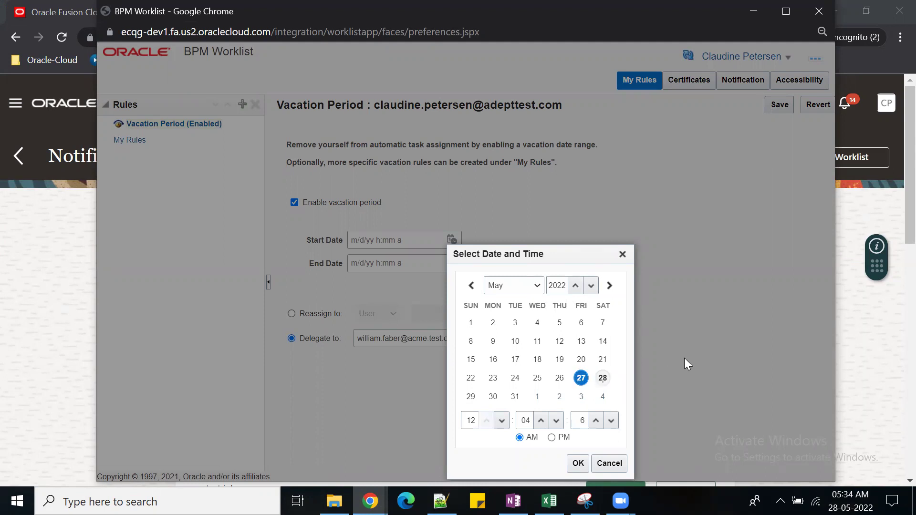
click(578, 464)
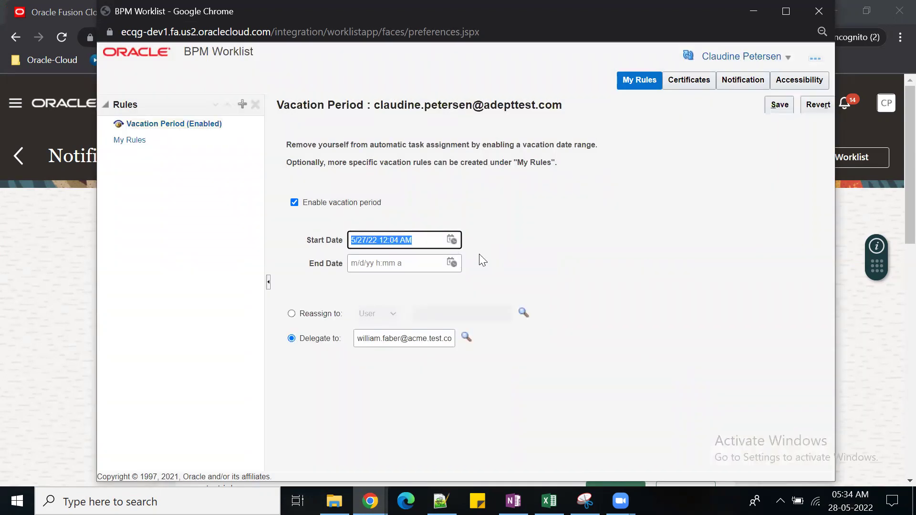
click(451, 263)
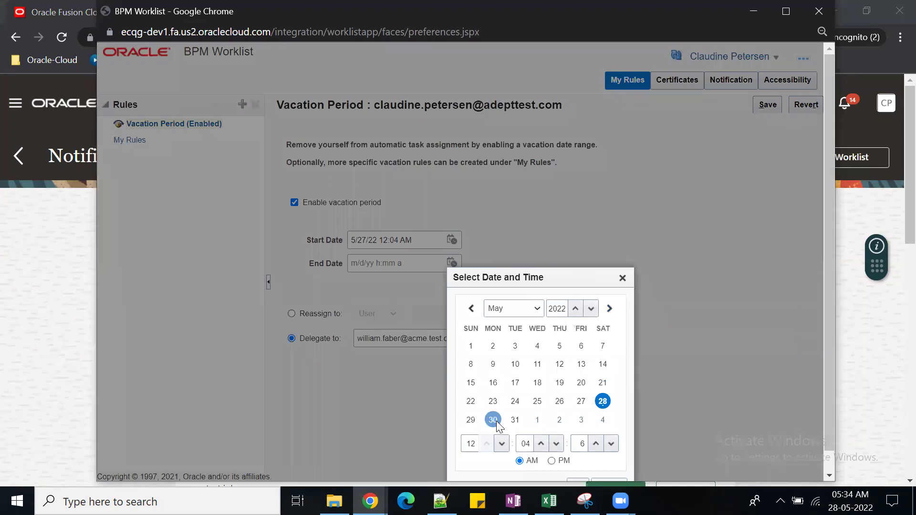
click(494, 420)
scroll(780, 402, down, 1)
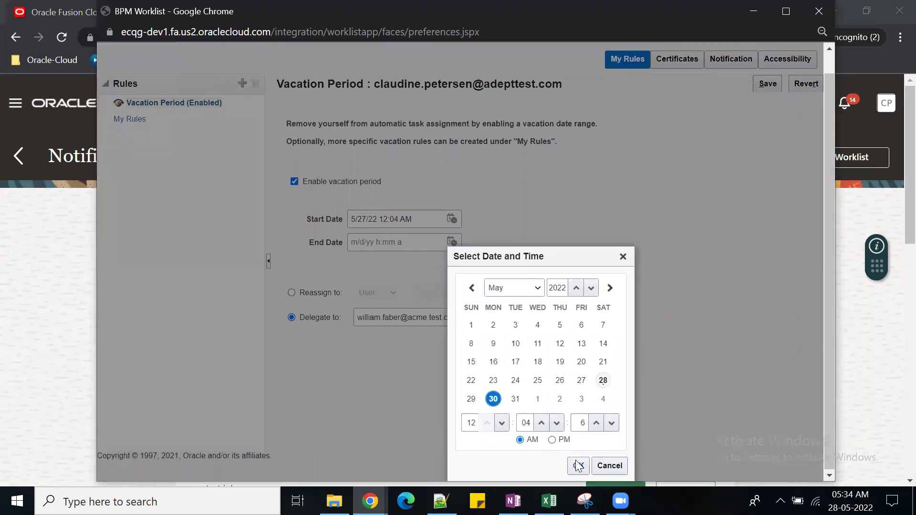
Confirm the 5/30/22 end date and save the vacation rule delegating to the chosen colleague
click(578, 466)
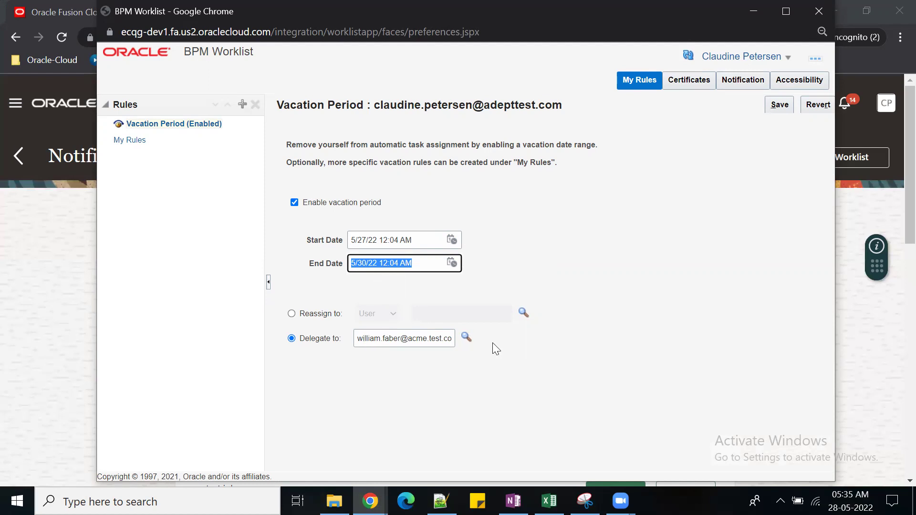
drag(376, 105, 581, 106)
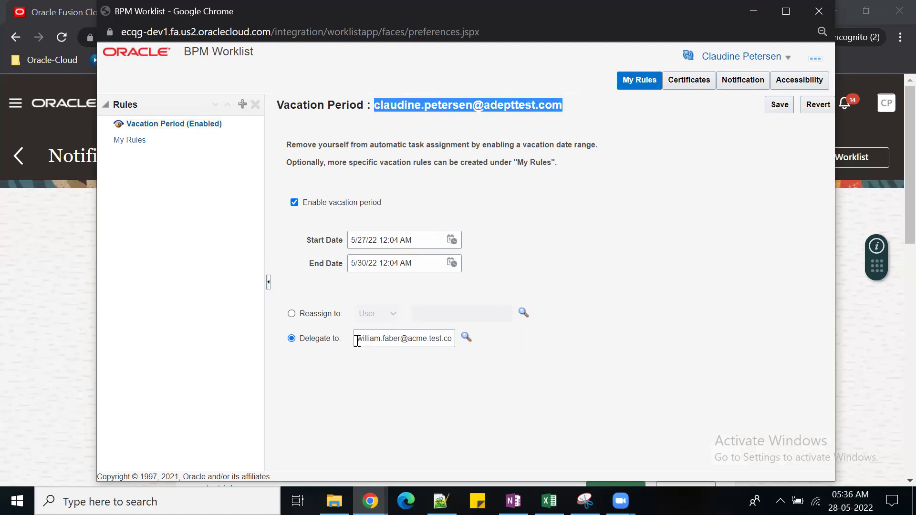
drag(356, 342, 480, 339)
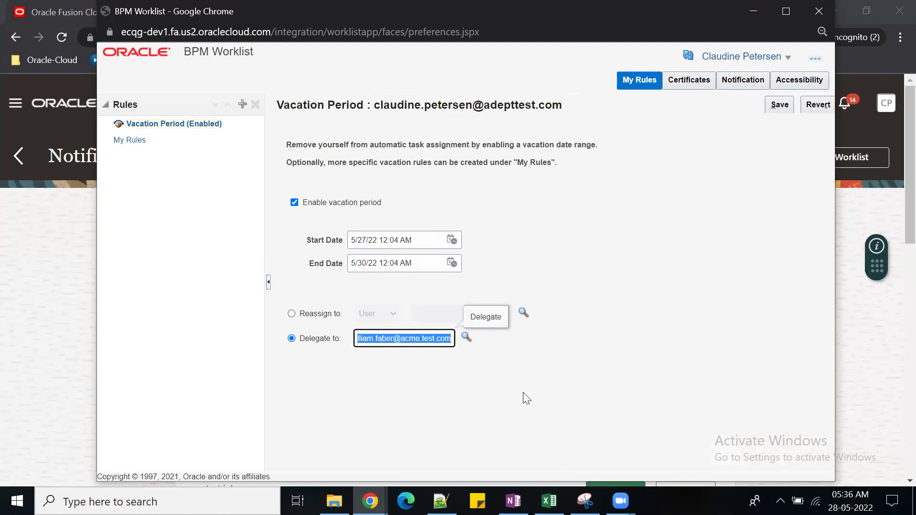
click(779, 105)
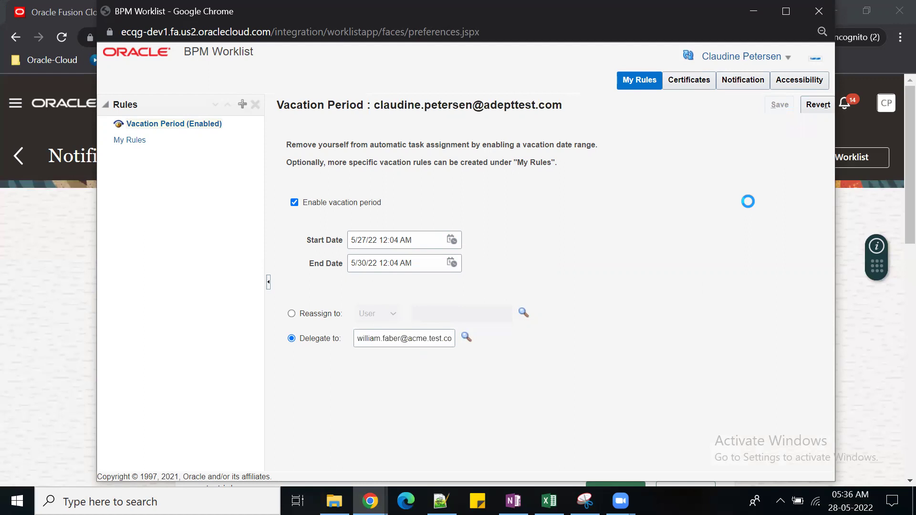
click(497, 177)
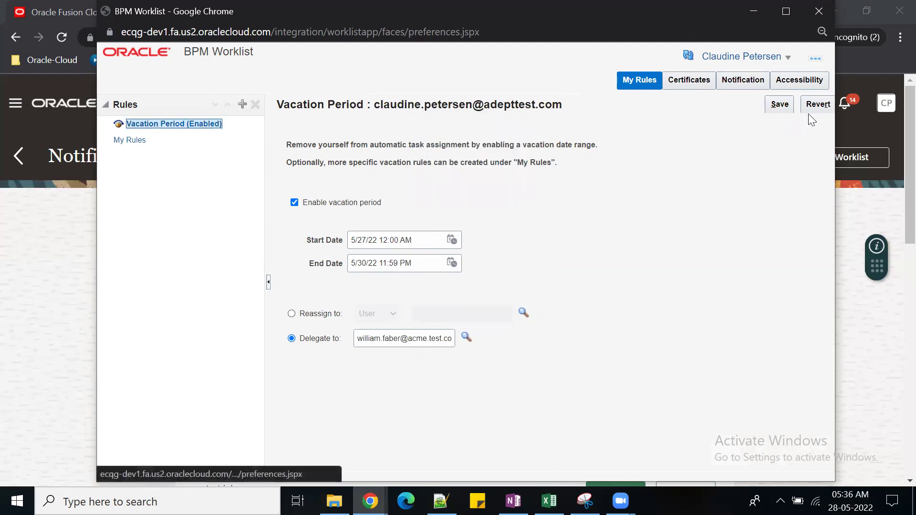
Close the BPM Worklist and leave order 0T420030PO, returning to Manage Orders
click(825, 11)
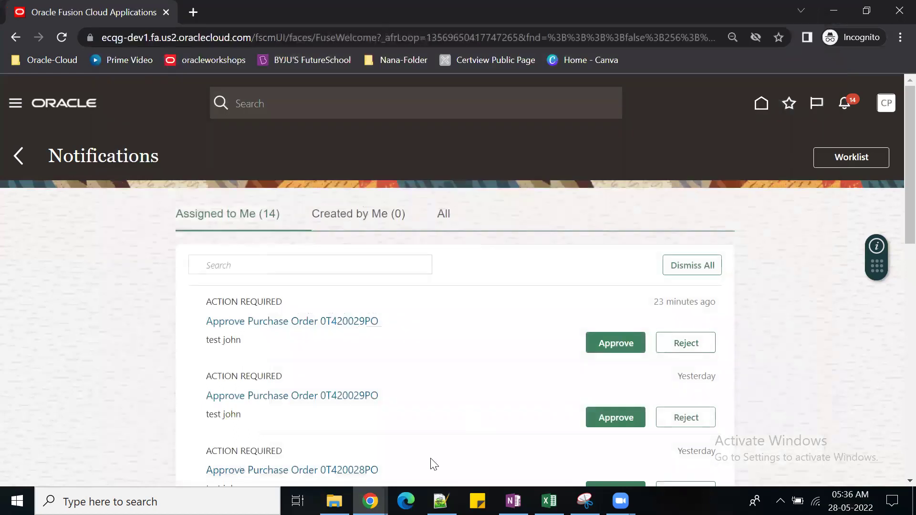
mouse_move(370, 501)
click(246, 448)
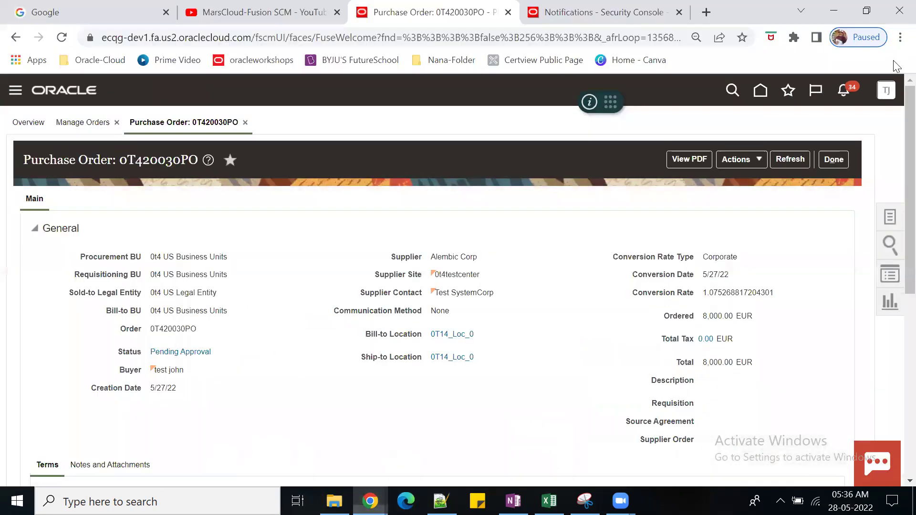
click(830, 160)
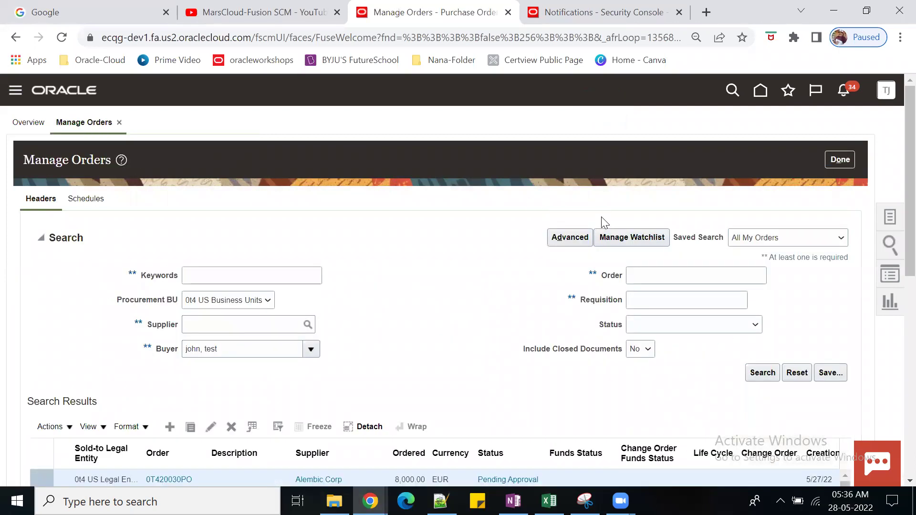
Search orders and duplicate purchase order 0T420030PO from the Actions menu
click(759, 377)
scroll(231, 409, down, 3)
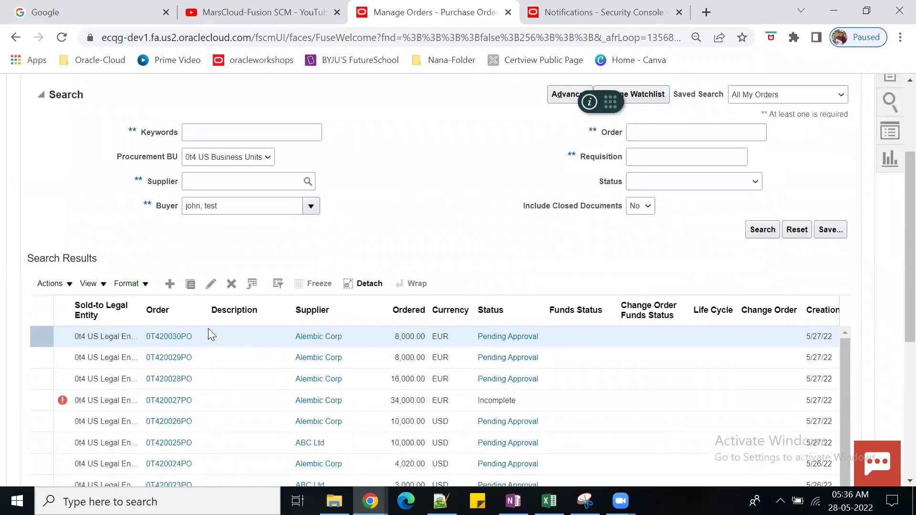
click(51, 284)
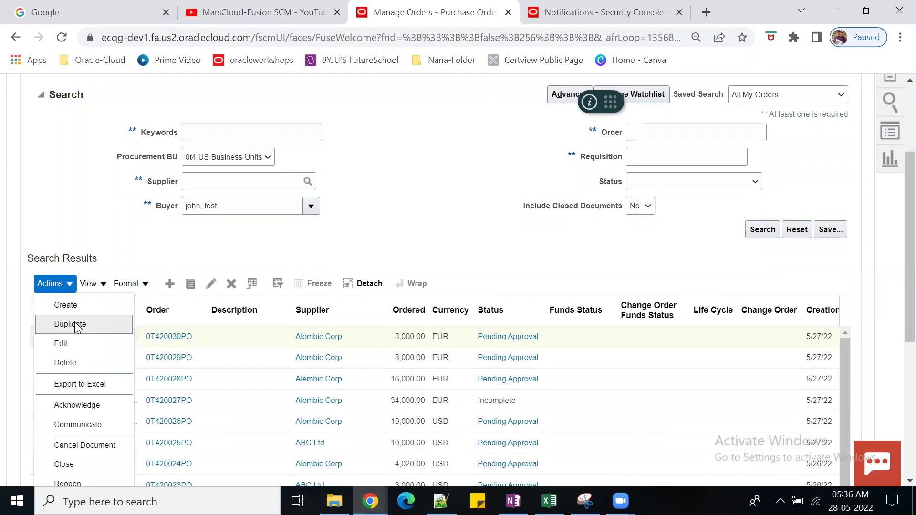
click(593, 275)
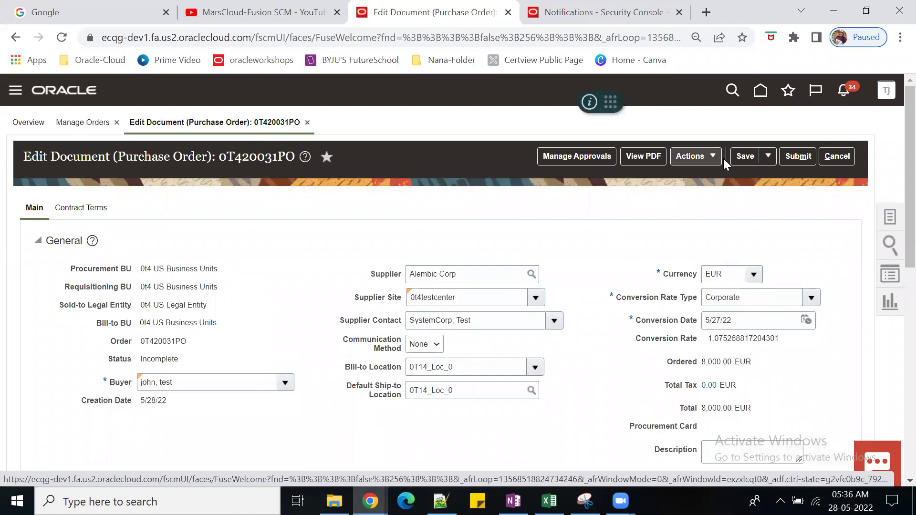
Save the duplicated purchase order 0T420031PO on its Edit Document page
click(744, 156)
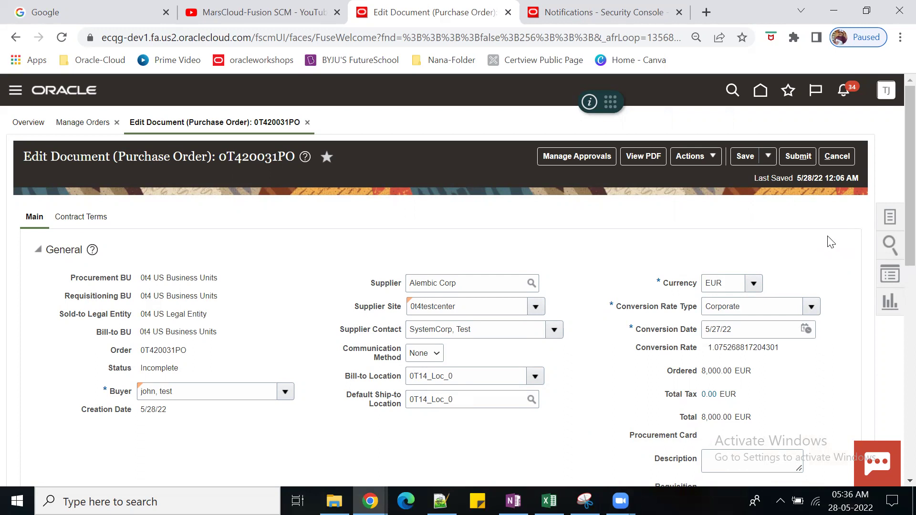
click(741, 160)
Save 0T420031PO, check its approvers in Manage Approvals, then submit it for approval
click(743, 154)
click(578, 156)
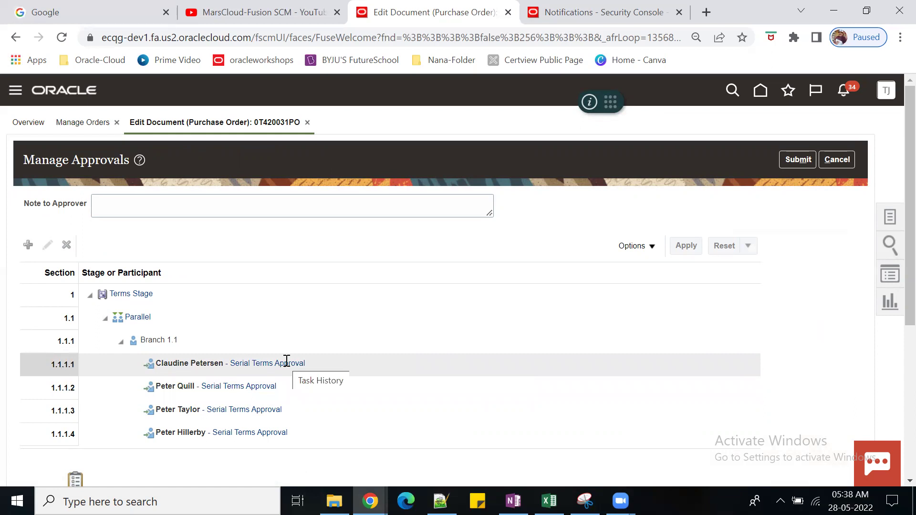
click(793, 159)
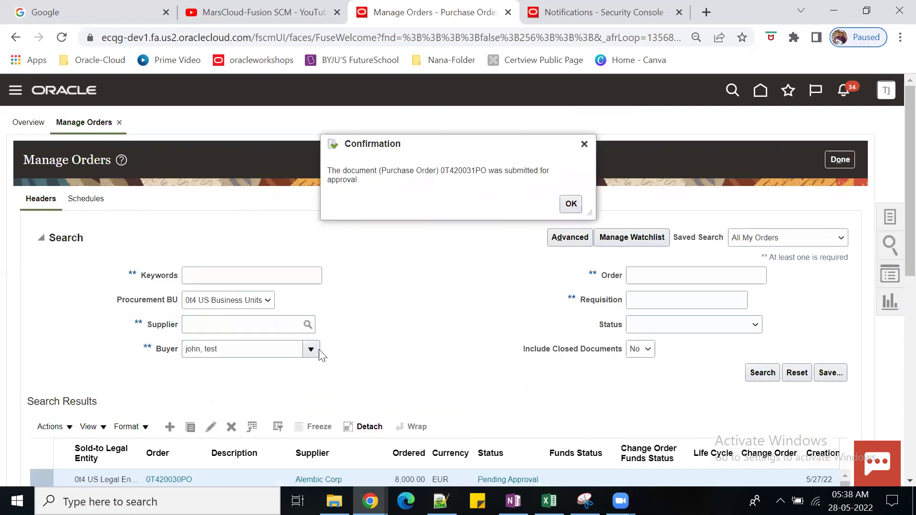
Dismiss the submission confirmation and rerun the order search
click(578, 206)
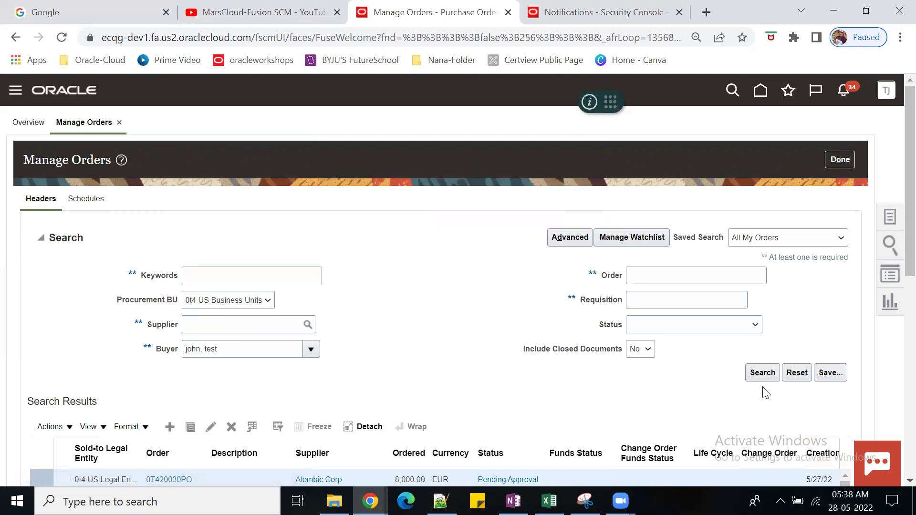
click(763, 373)
scroll(549, 382, down, 1)
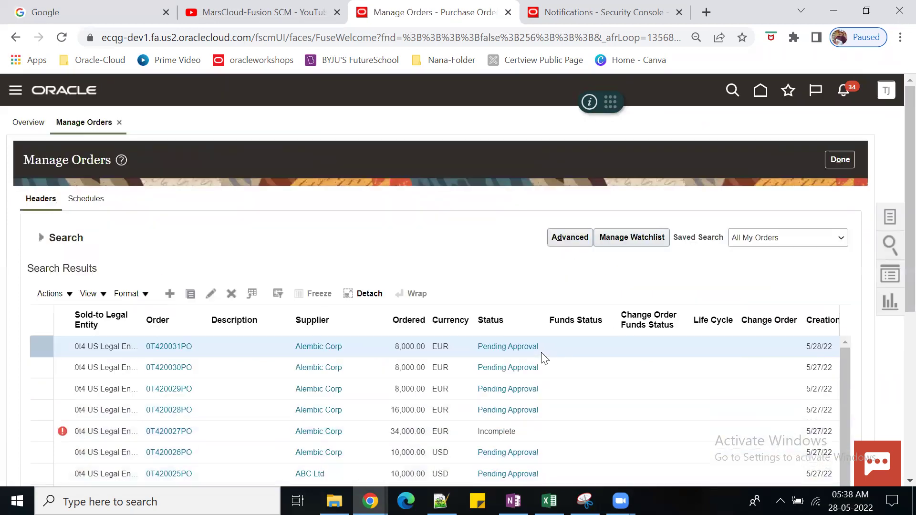
Open order 0T420031PO, clear the approval errors, refresh it, and return to Manage Orders
click(185, 354)
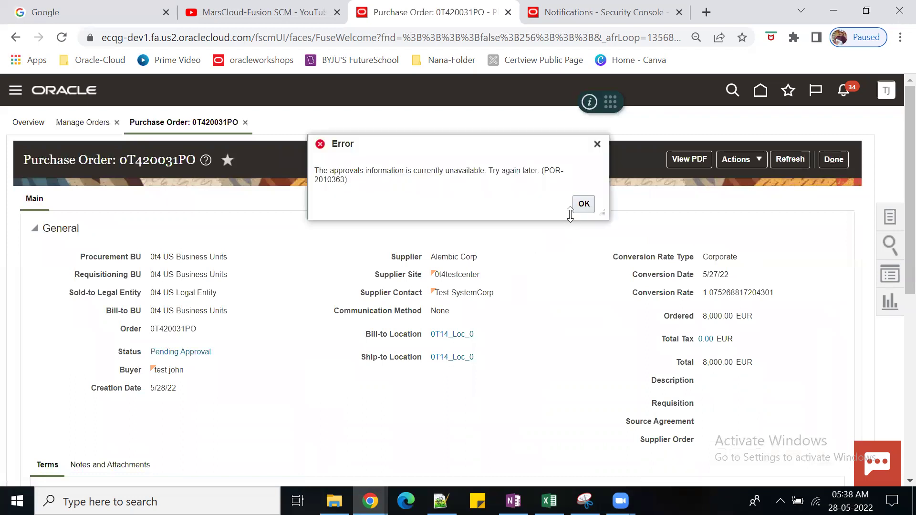
click(583, 204)
click(789, 163)
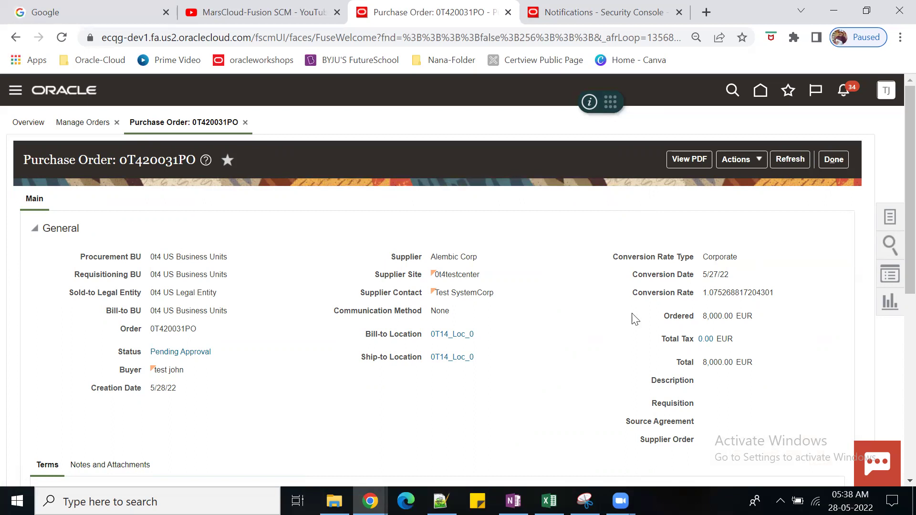
click(788, 160)
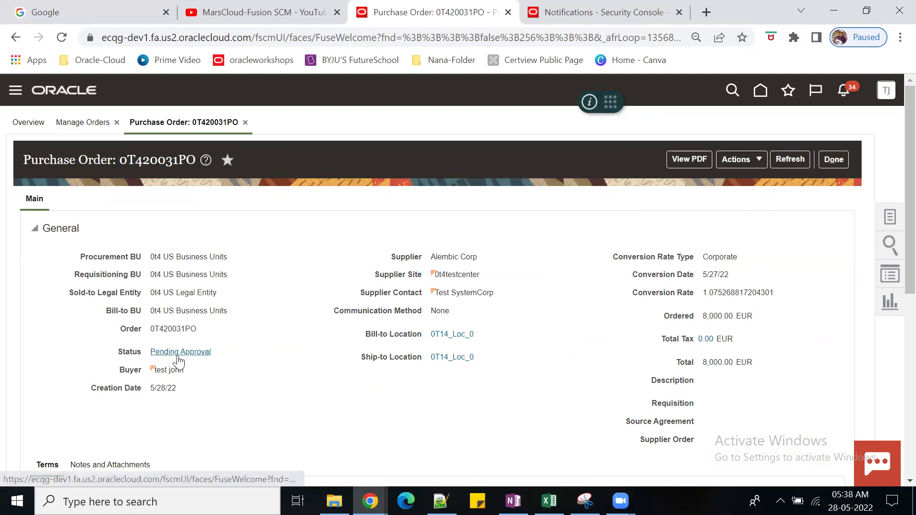
click(179, 353)
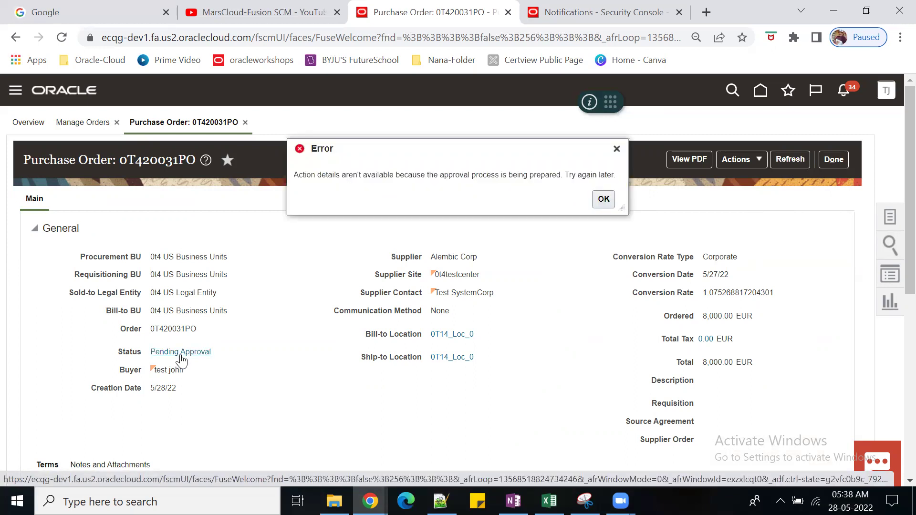
click(604, 199)
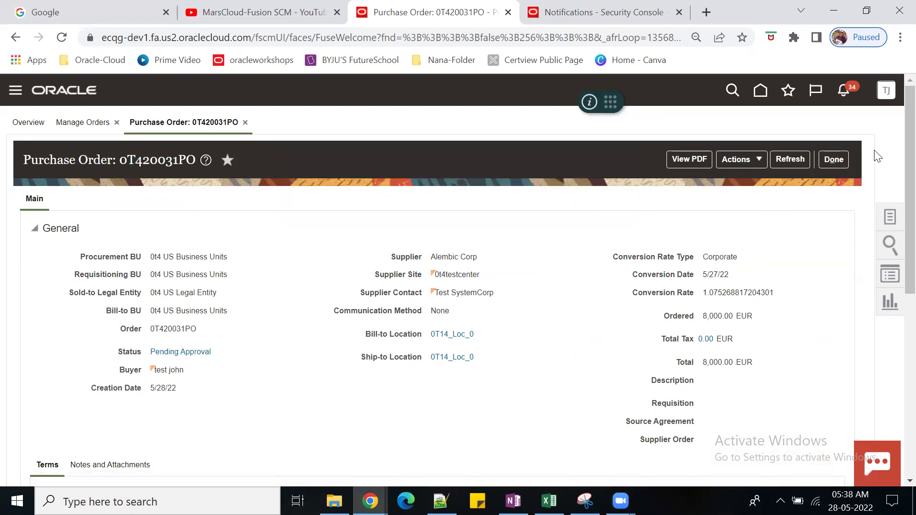
click(834, 159)
scroll(573, 258, down, 3)
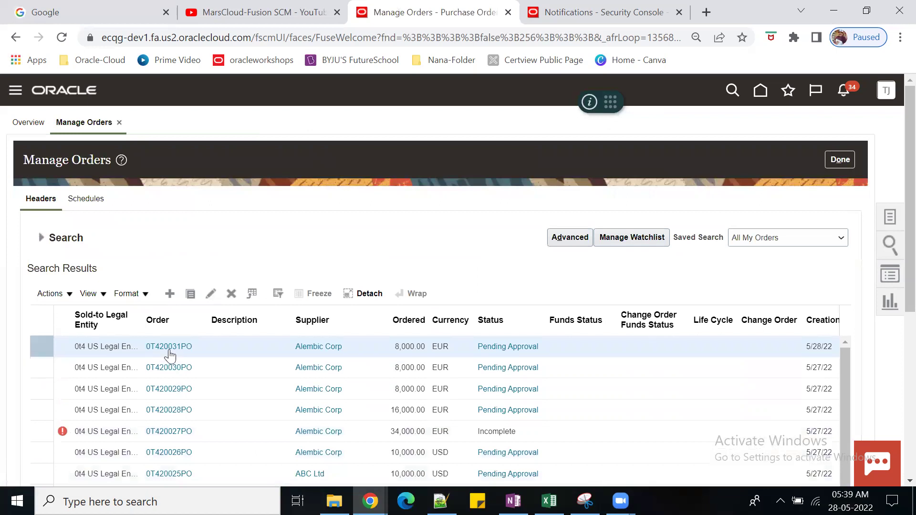
Open 0T420031PO's Pending Approval action detail, where the first terms approval shows as delegated
click(171, 347)
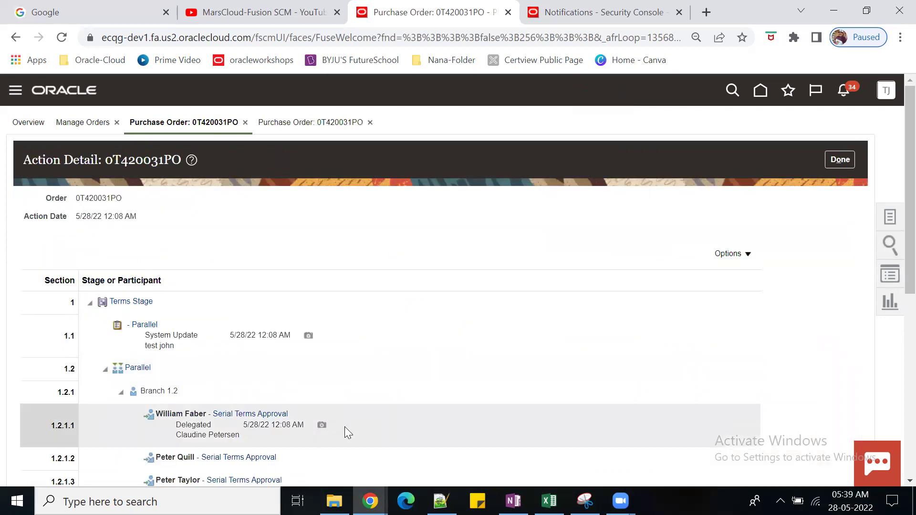
scroll(342, 423, down, 1)
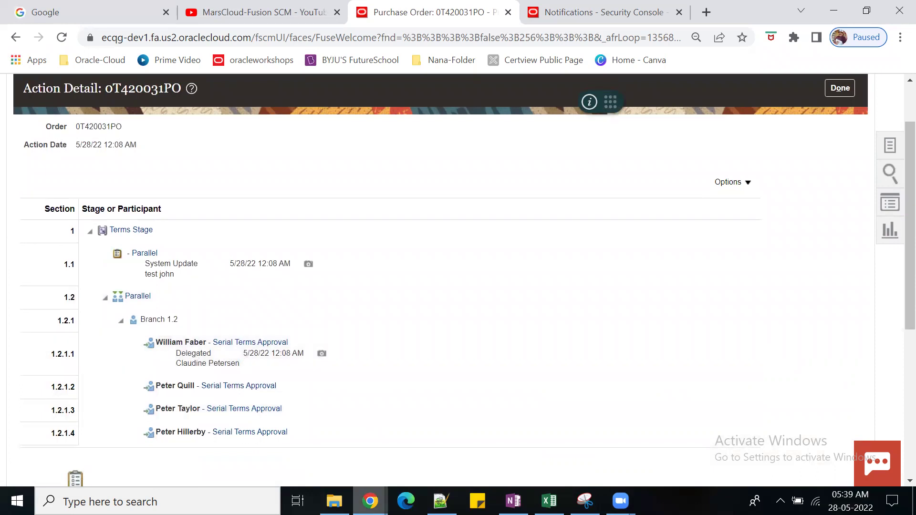
Check the notifications list, then compare it with the purchase order window
mouse_move(370, 502)
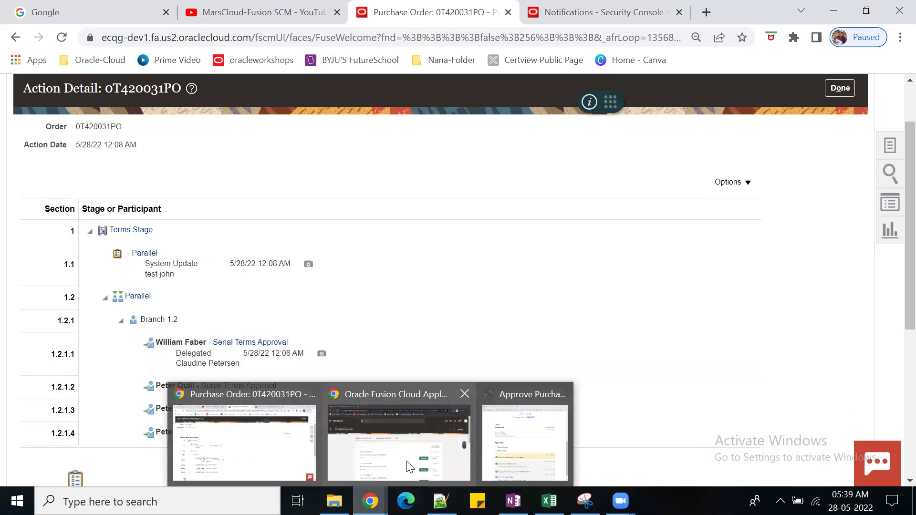
click(411, 406)
click(844, 103)
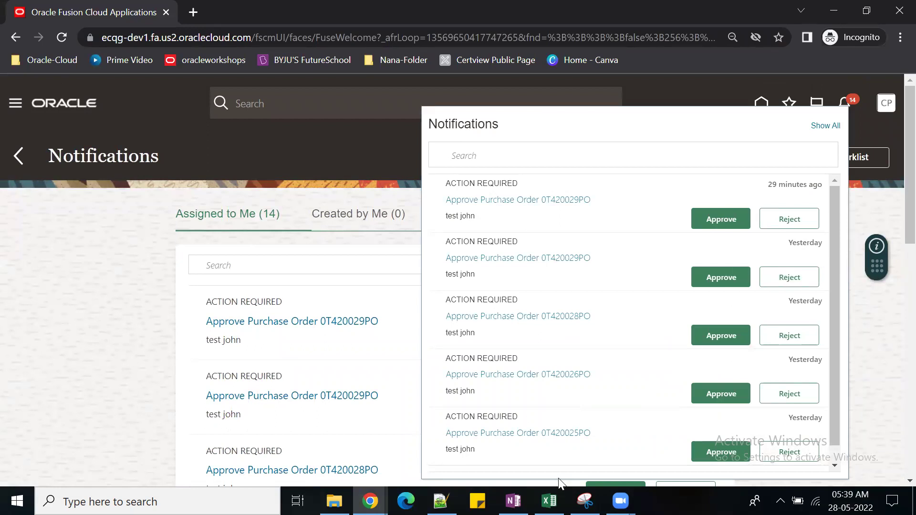
mouse_move(370, 502)
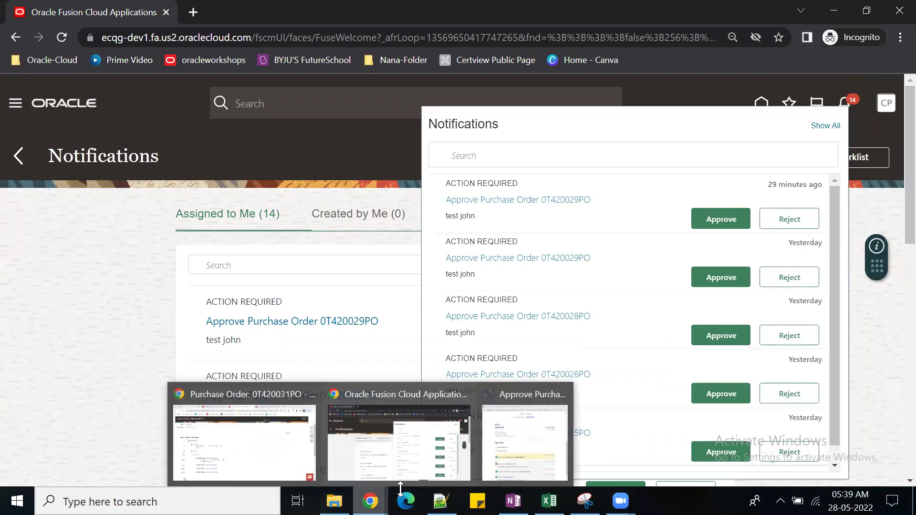
click(258, 469)
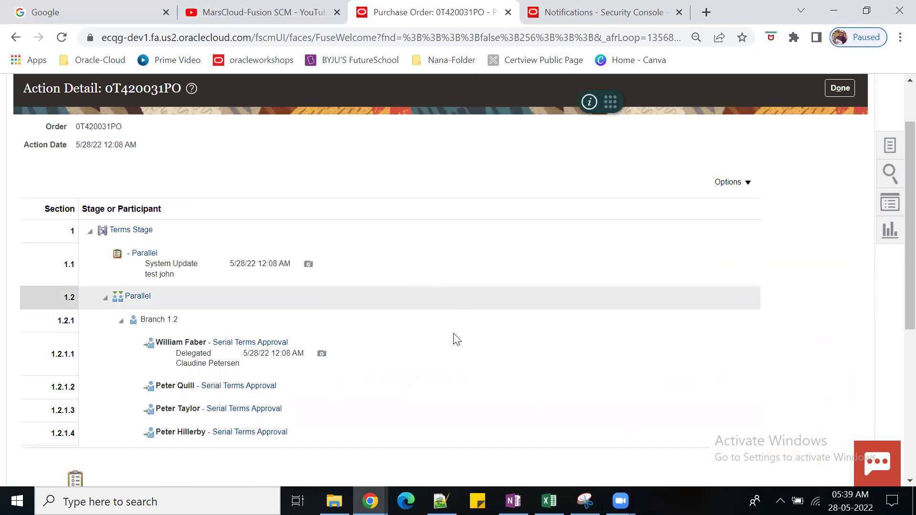
mouse_move(370, 502)
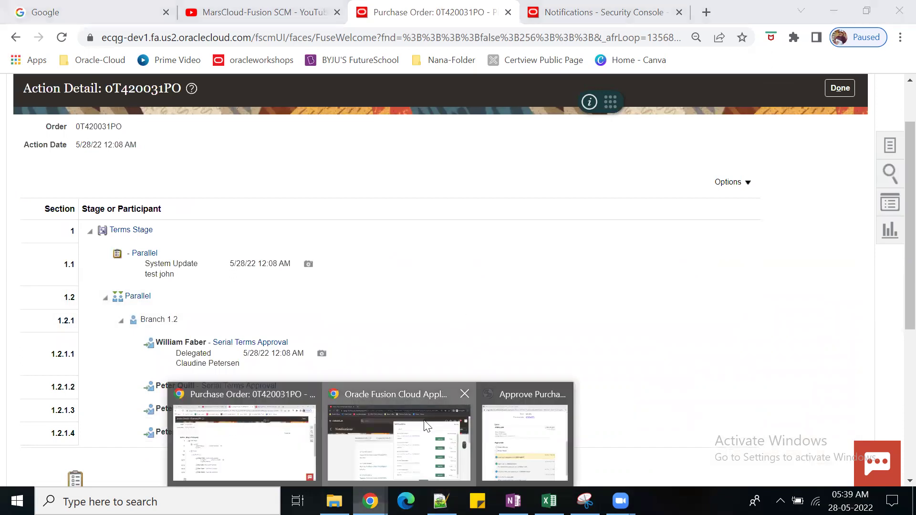
click(388, 434)
Reload the notifications, review the pending purchase order approvals, and start signing out
click(297, 154)
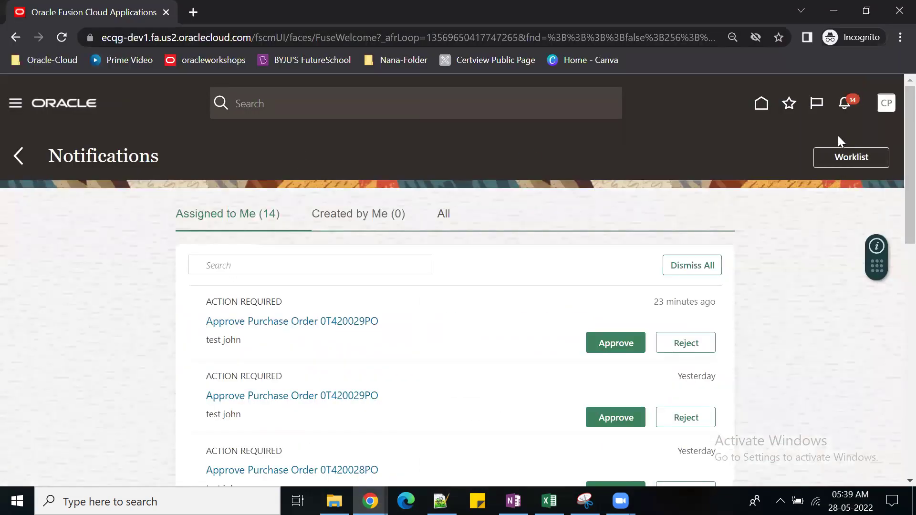
click(62, 38)
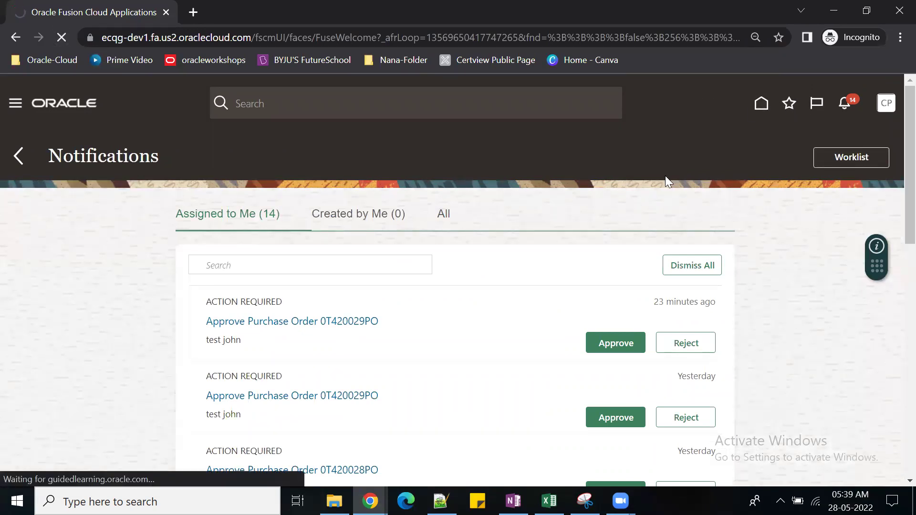
click(847, 109)
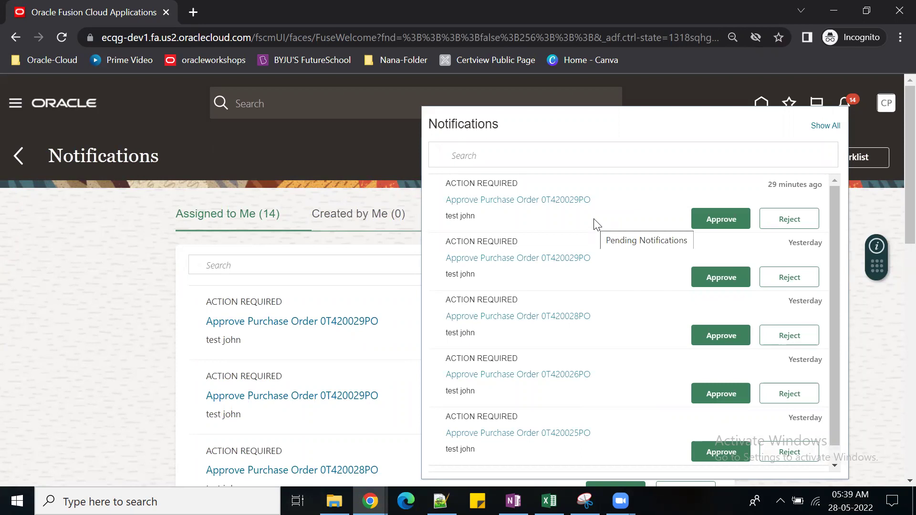
click(867, 213)
click(865, 136)
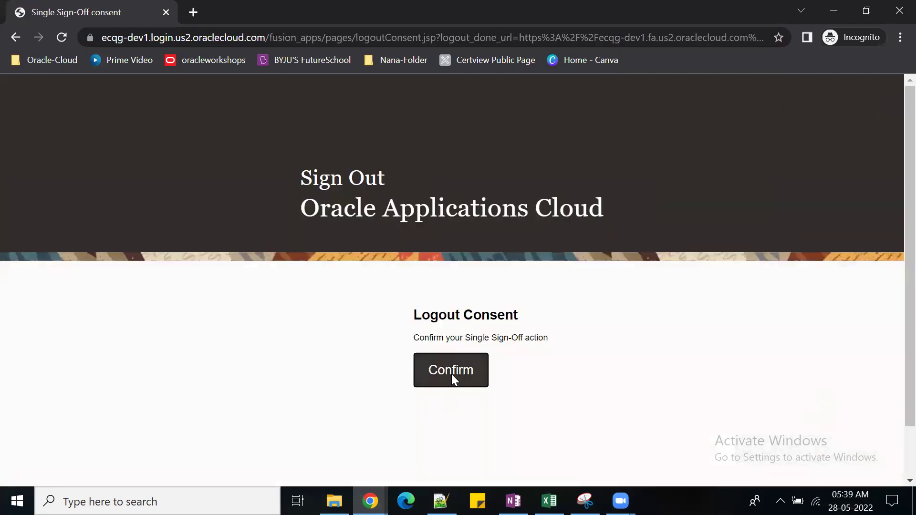
Confirm logout, then sign in with the delegate's user ID copied from the notes and the password
click(451, 374)
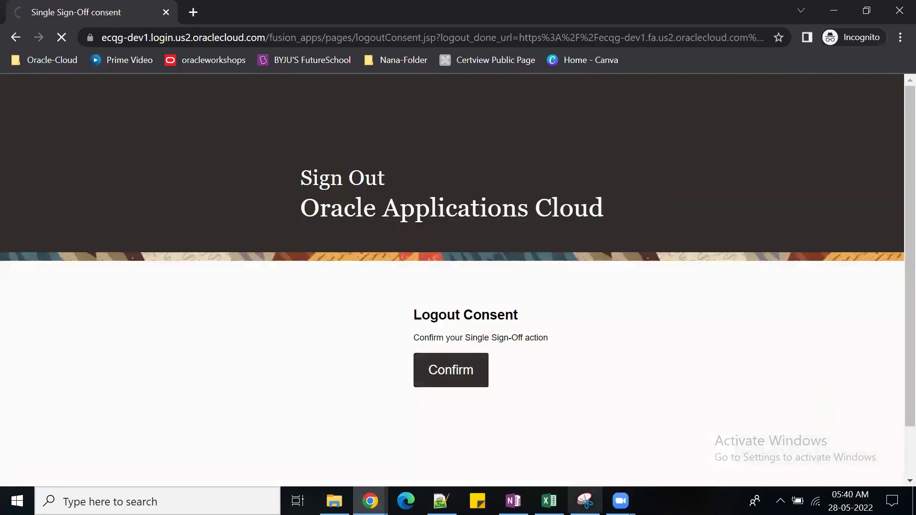
click(441, 502)
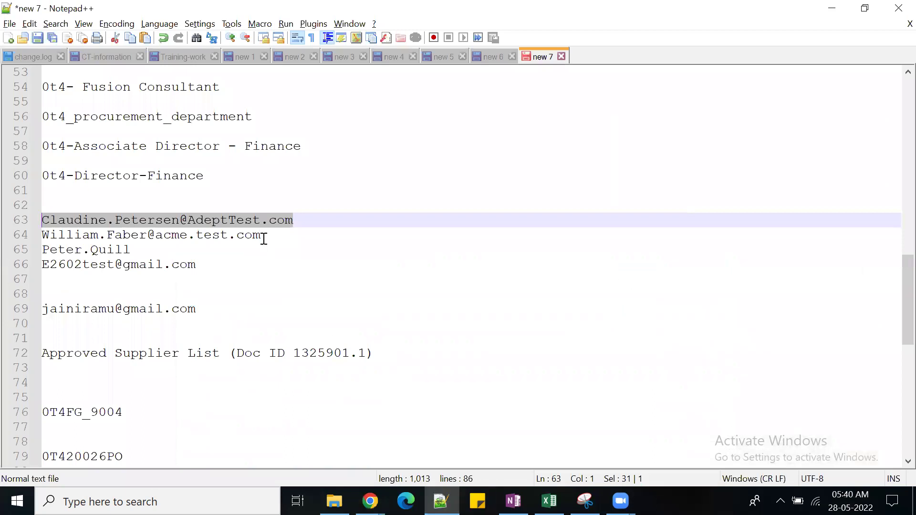
drag(261, 235, 30, 235)
key(ctrl+c)
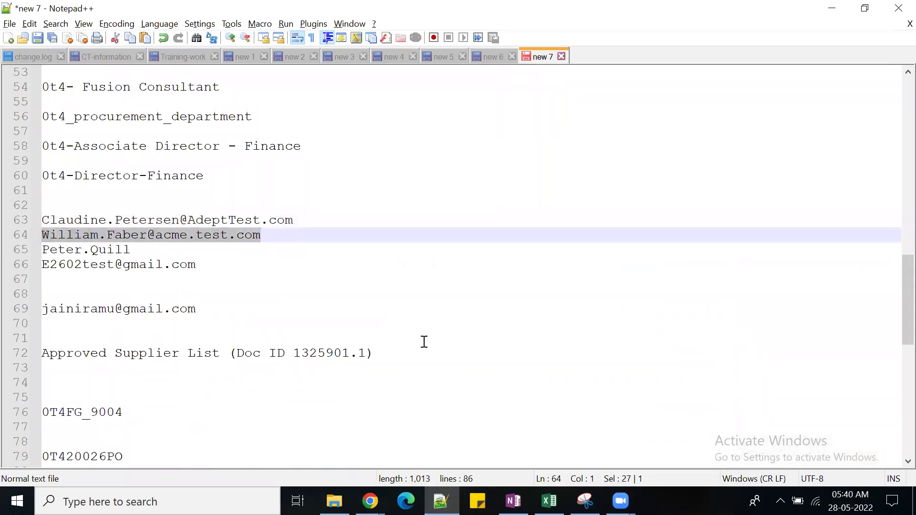
key(alt+Tab)
key(ctrl+v)
key(Tab)
text(••••)
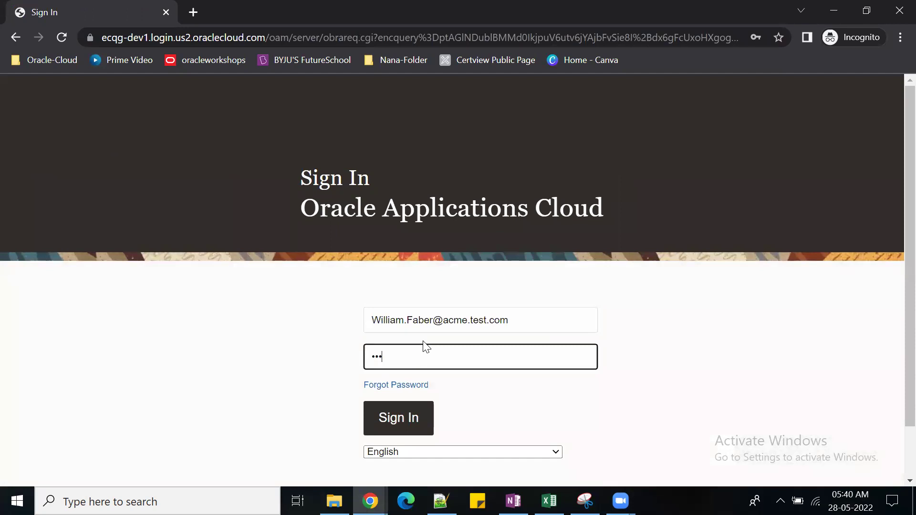
text(••••)
key(Return)
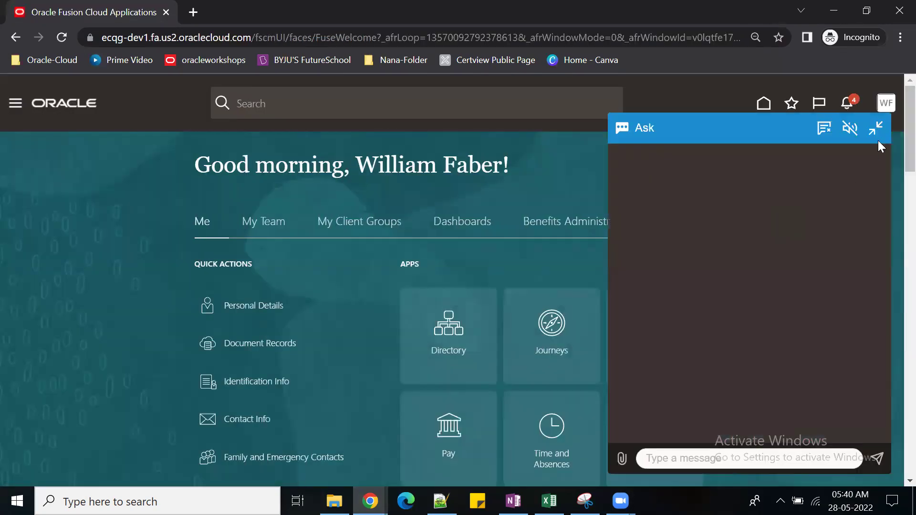
Close the assistant panel and open the DELEGATED 'Approve Purchase Order 0T420031PO' notification
click(880, 129)
click(847, 103)
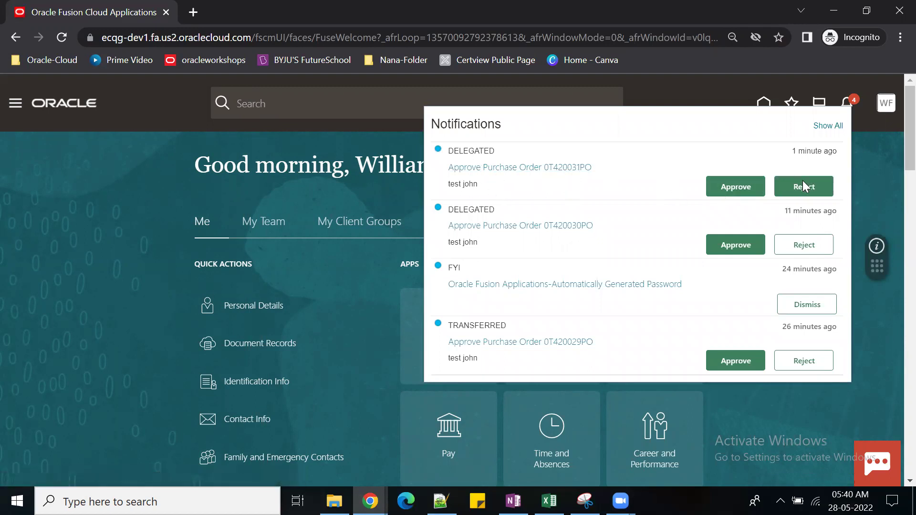
click(536, 168)
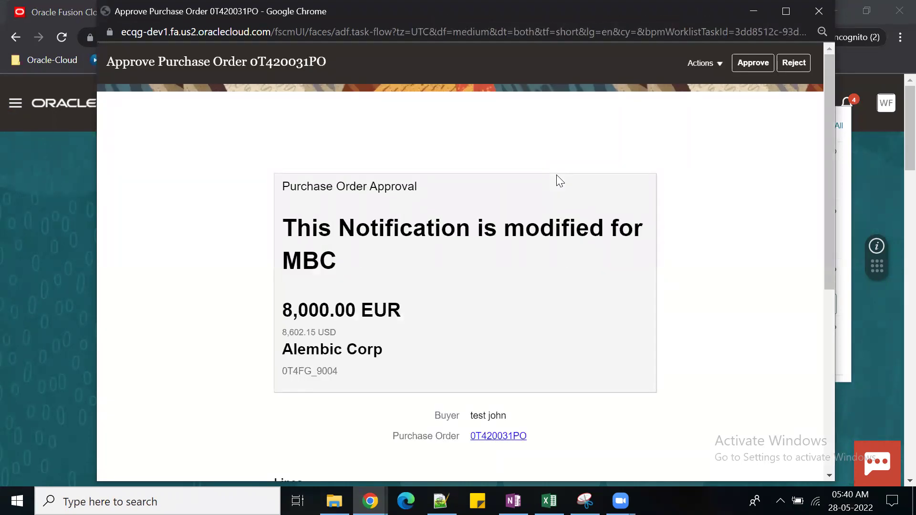
Open and cancel the Route Task form, check the Approvals history, then choose Approve
click(721, 62)
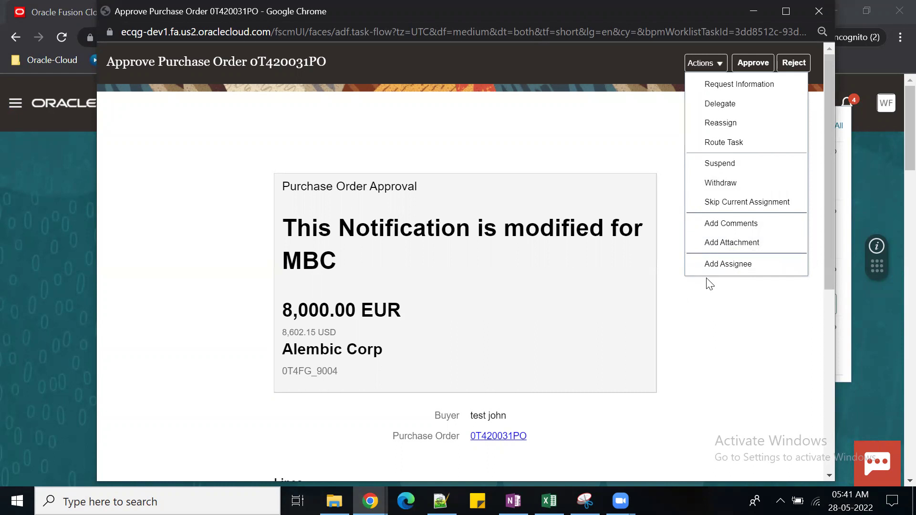
click(724, 143)
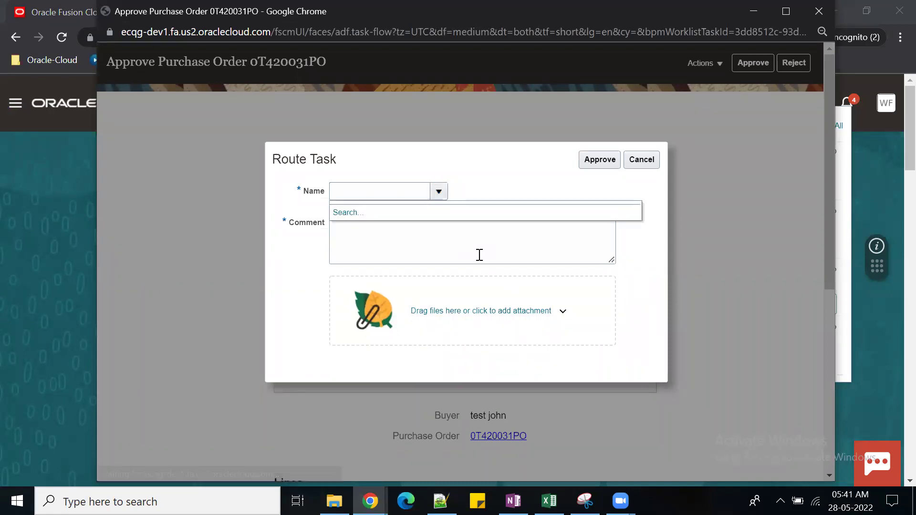
click(642, 159)
scroll(703, 350, down, 5)
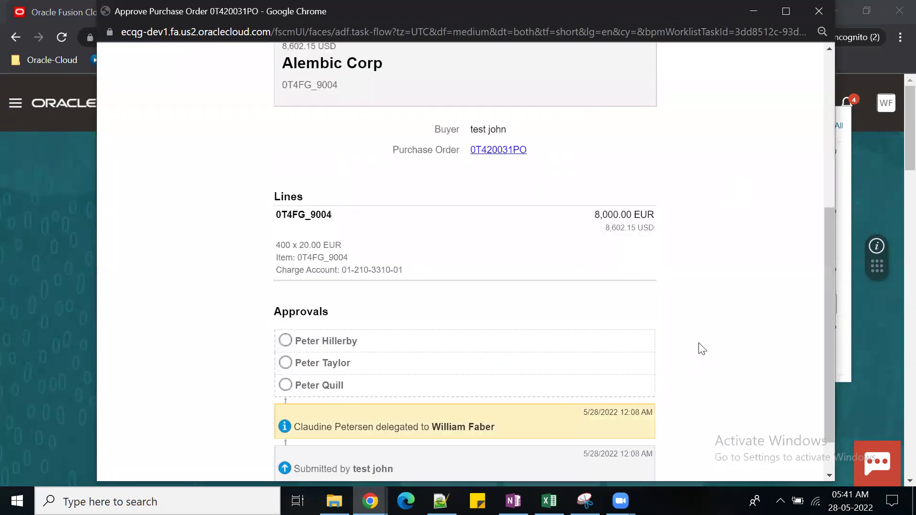
scroll(702, 341, up, 5)
click(744, 63)
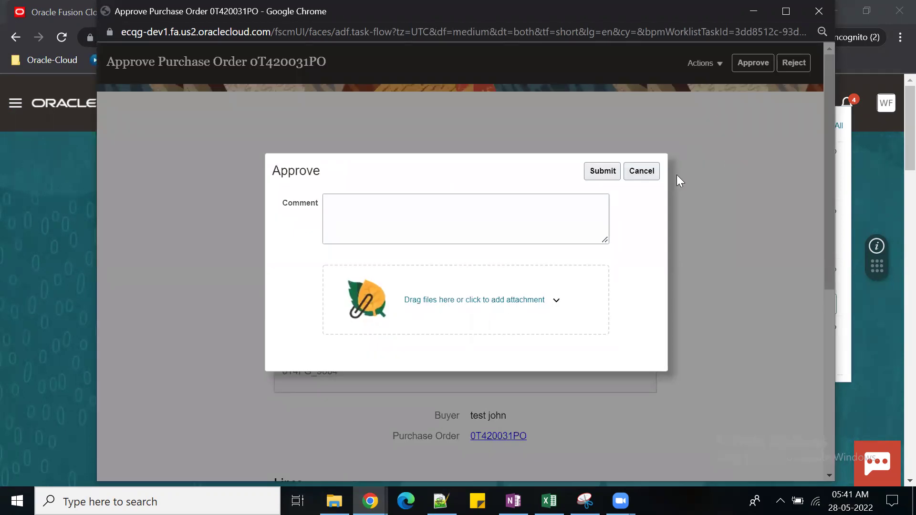
Paste the original approver's user ID from the notes into the approval comment
click(518, 225)
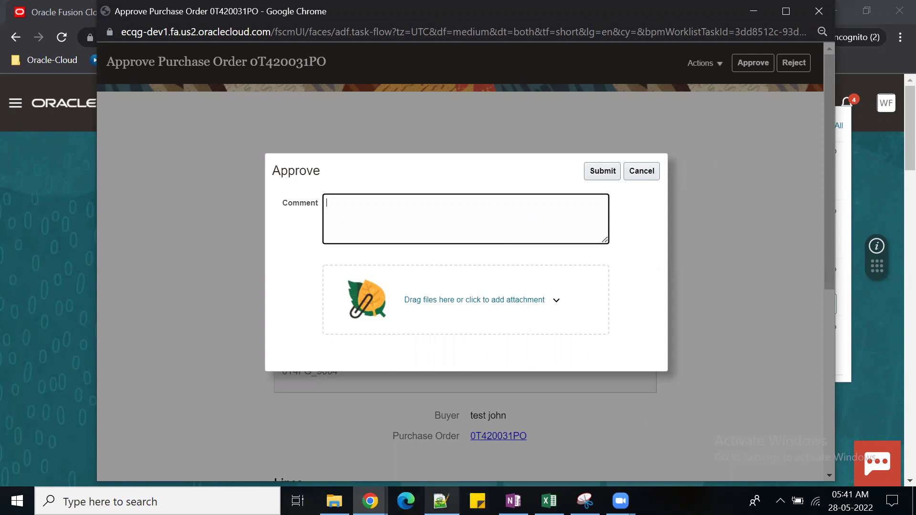
click(441, 501)
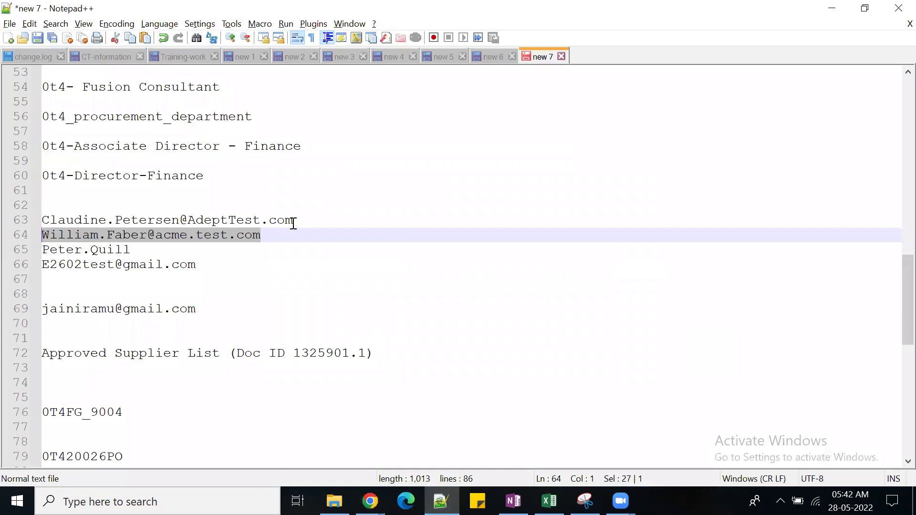
drag(293, 220, 38, 219)
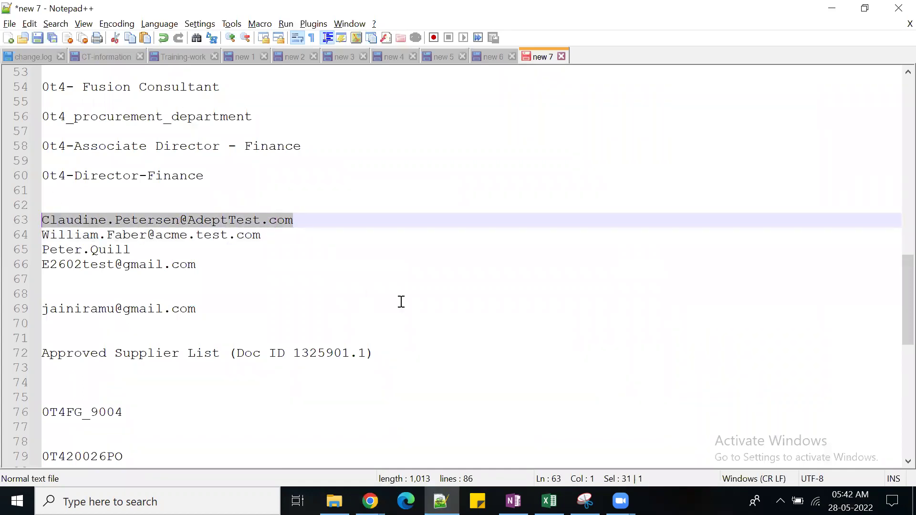
key(ctrl+c)
key(alt+Tab)
key(ctrl+v)
Complete the comment: '.. on leave and the PO is pretty fine and i … approved', then submit
text(.. on leavea)
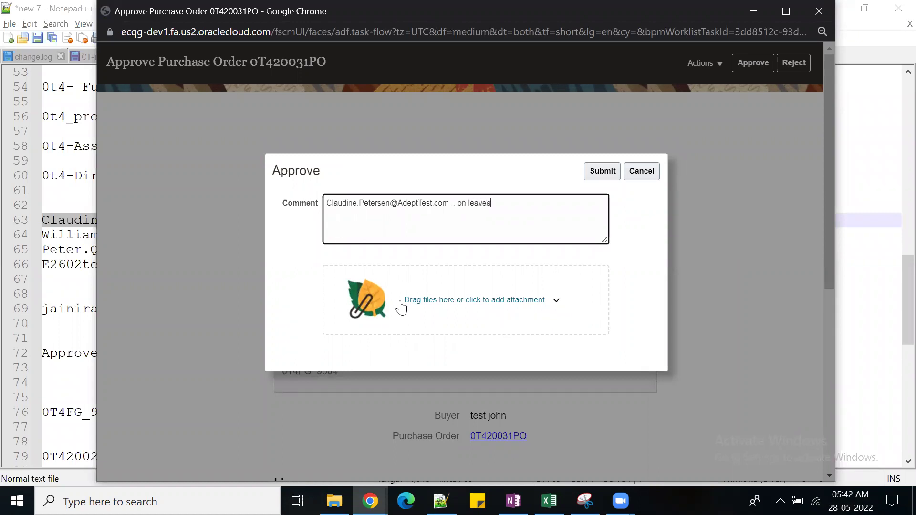
key(BackSpace)
text(and the PO is pretty fine and i will be approving)
key(BackSpace)
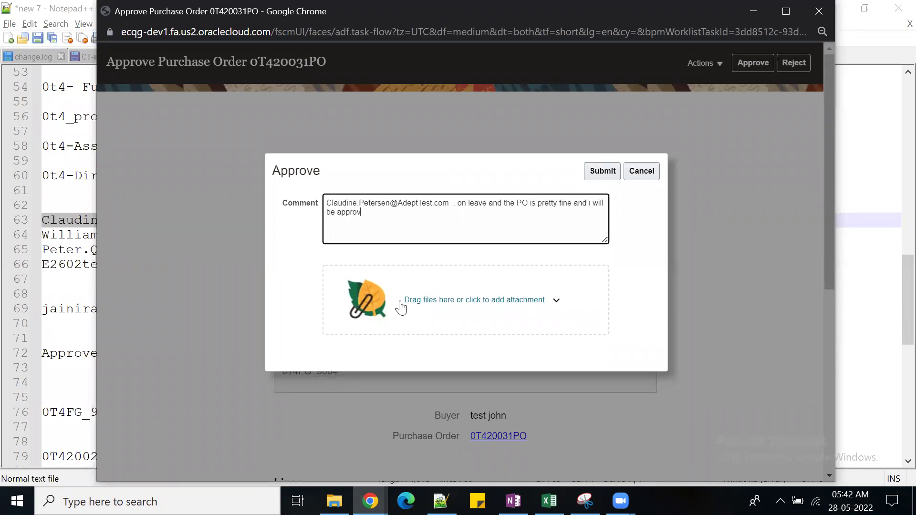
text(ing)
key(BackSpace)
key(BackSpace)
key(BackSpace)
key(BackSpace)
key(BackSpace)
key(BackSpace)
key(BackSpace)
key(BackSpace)
text(approved)
click(592, 204)
drag(593, 204, 614, 221)
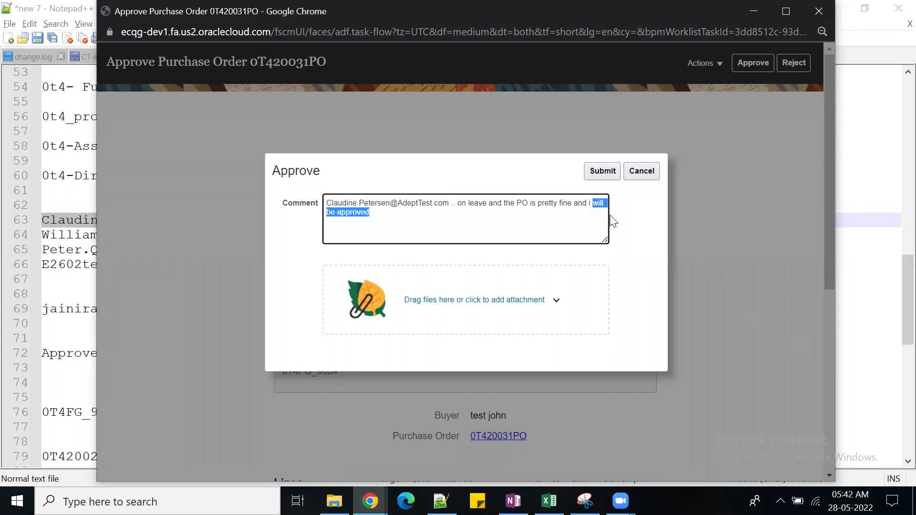
text(approved)
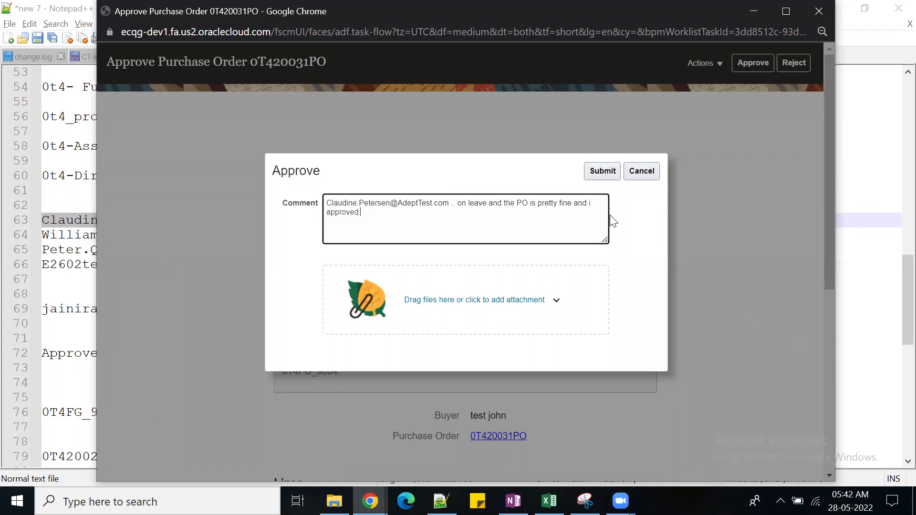
click(598, 172)
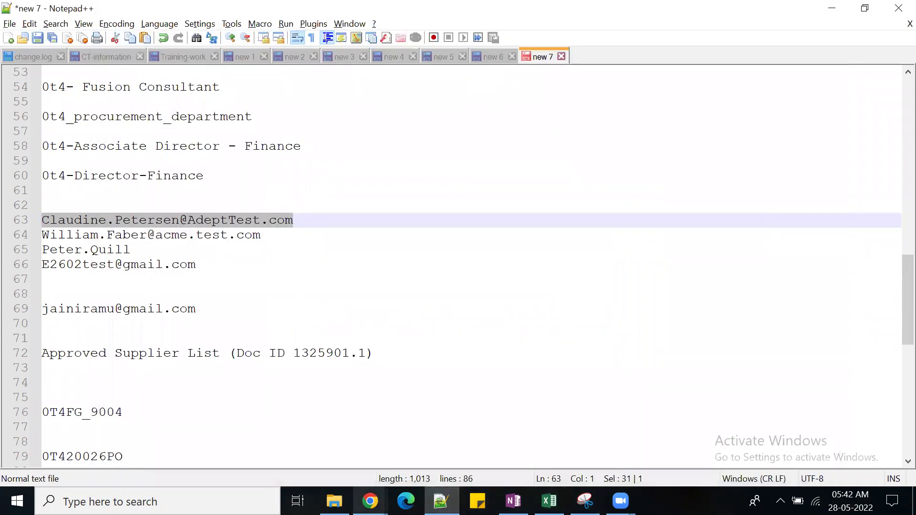
In the buyer's window, review 0T420031PO's action history: first terms approval Approved, second Assigned
mouse_move(370, 501)
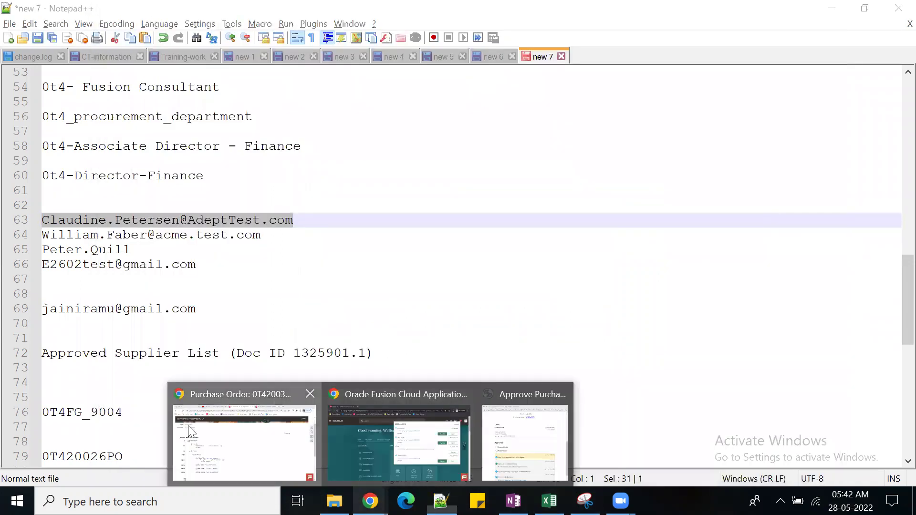
click(188, 426)
click(839, 90)
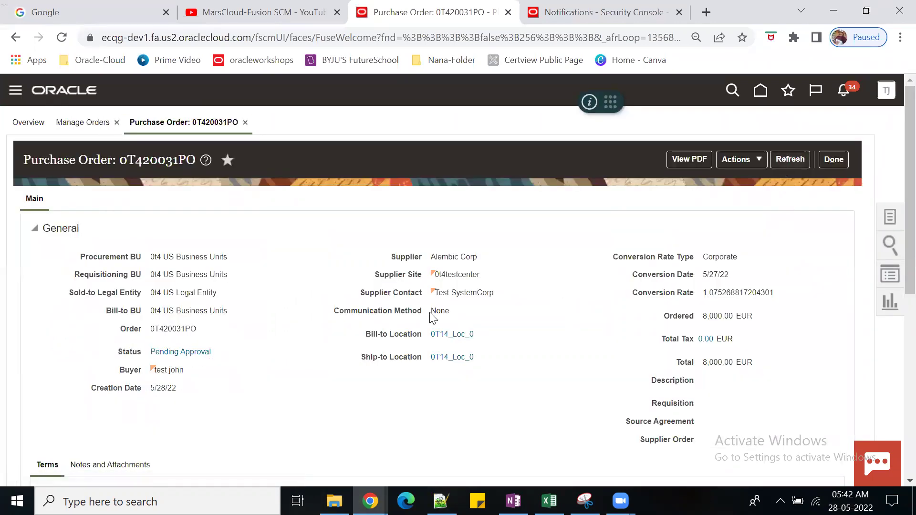
click(206, 343)
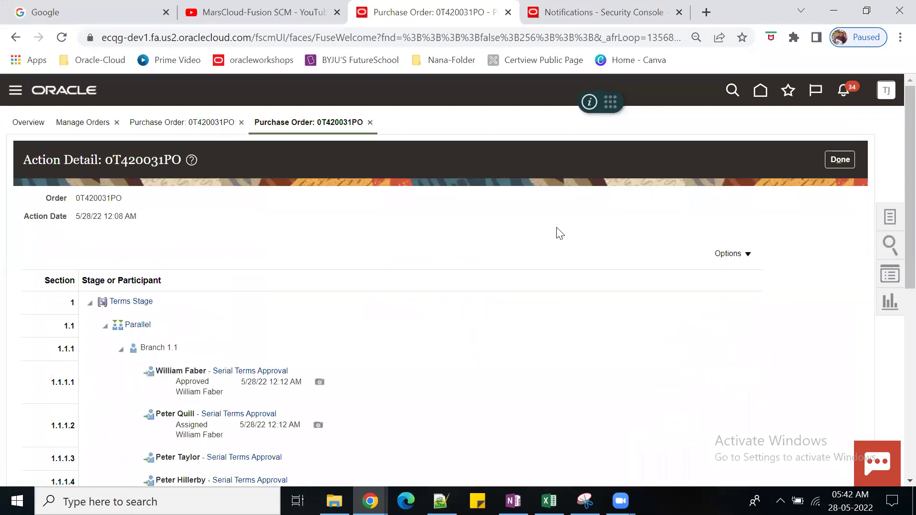
scroll(561, 234, down, 3)
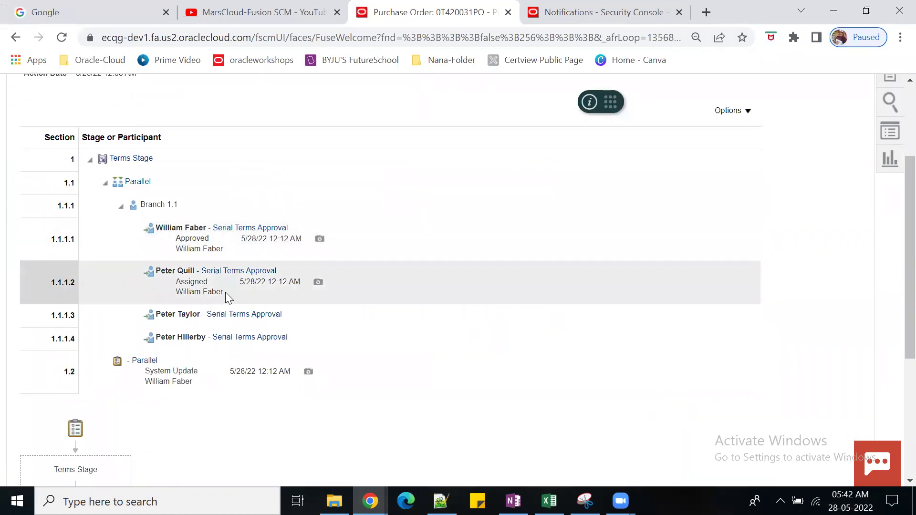
scroll(237, 349, down, 5)
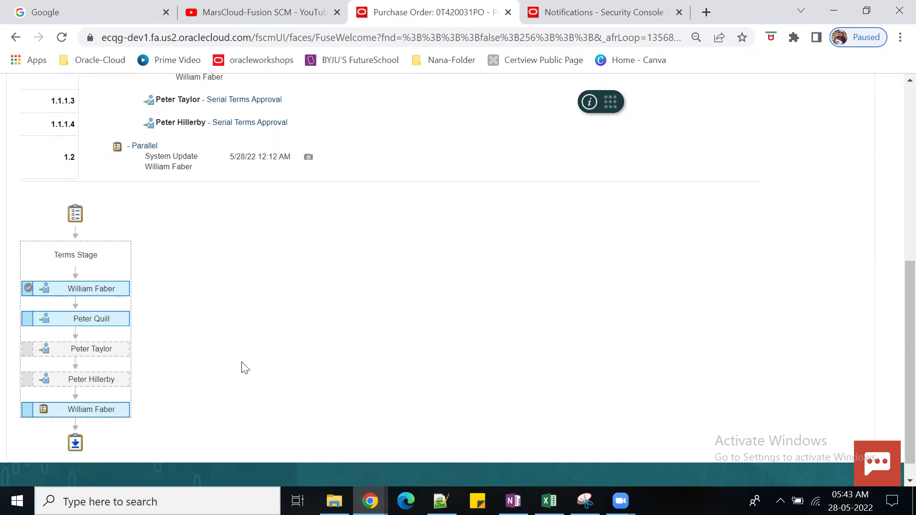
scroll(245, 369, up, 5)
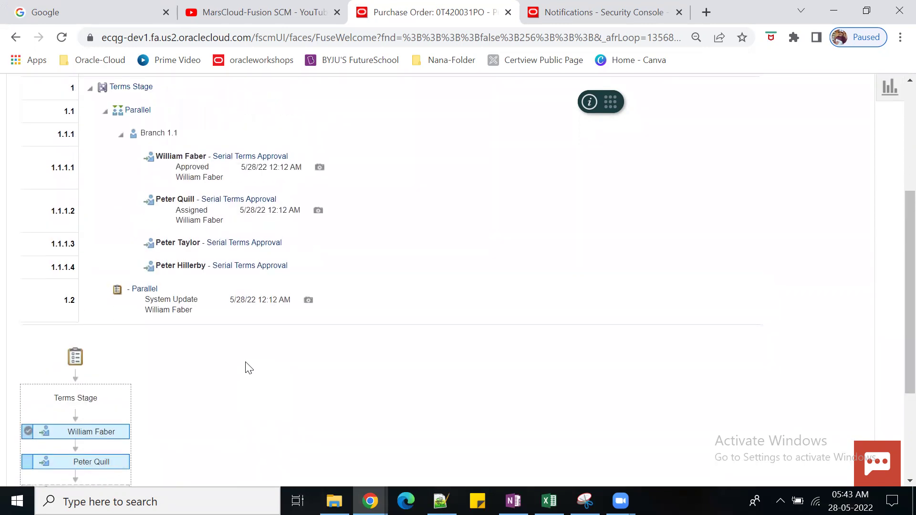
scroll(245, 363, up, 3)
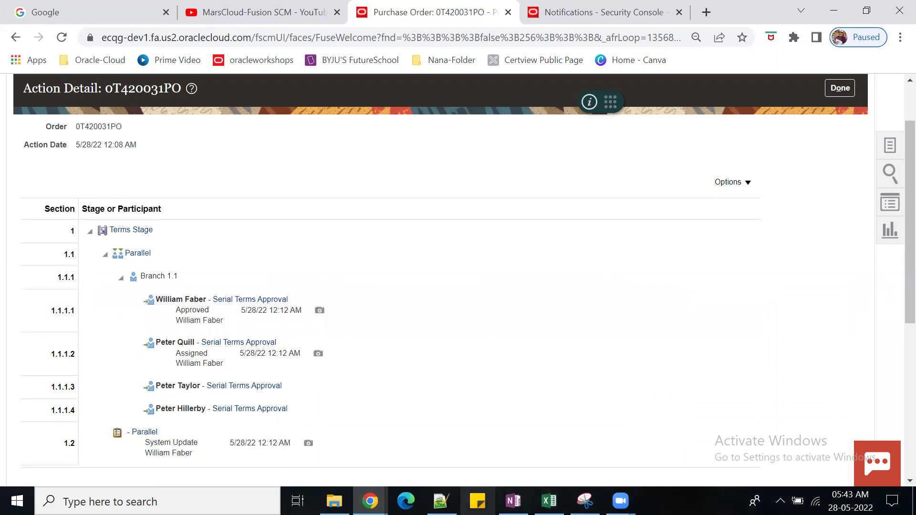
mouse_move(335, 501)
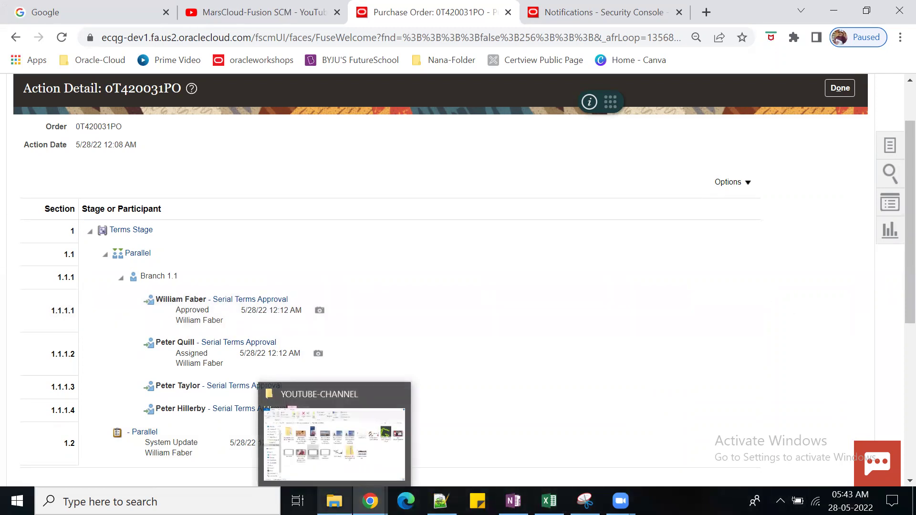